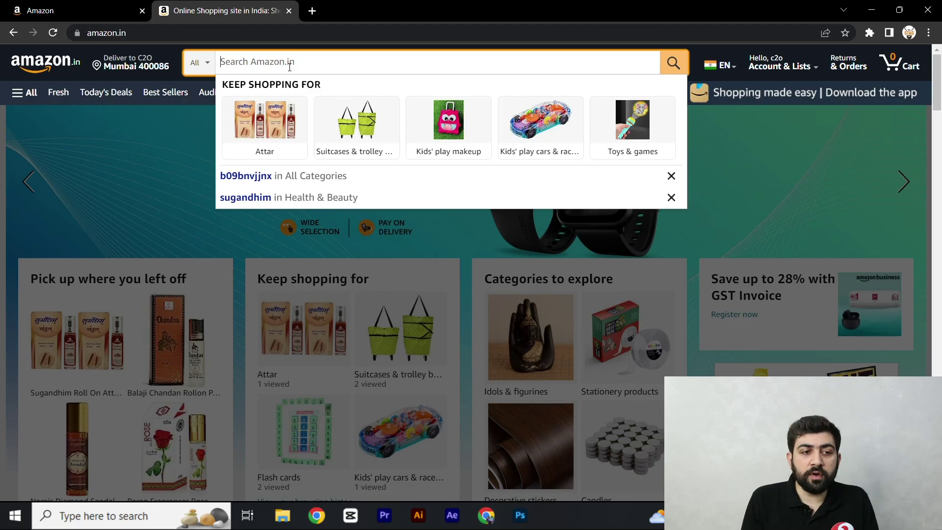
Enter "artificial plant red" as the Amazon.in product search to view its keyword suggestions.
type("arti")
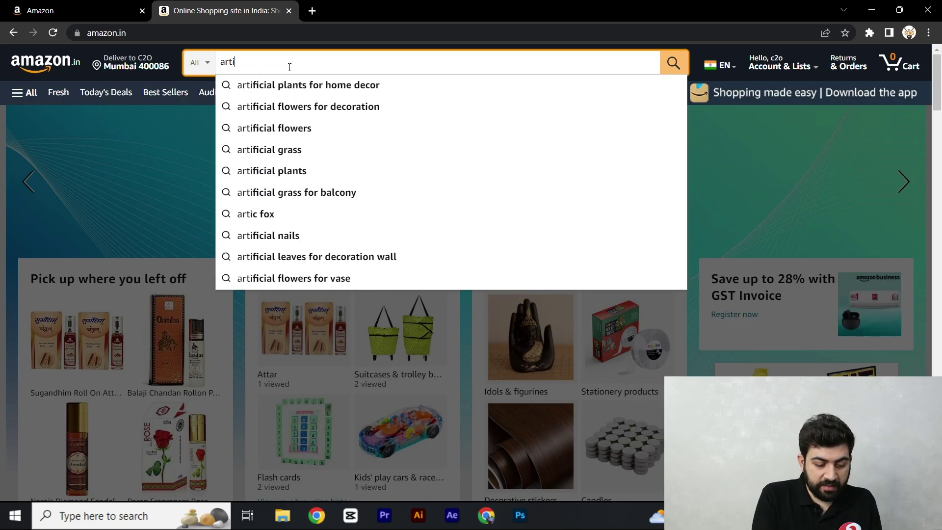
type("fica")
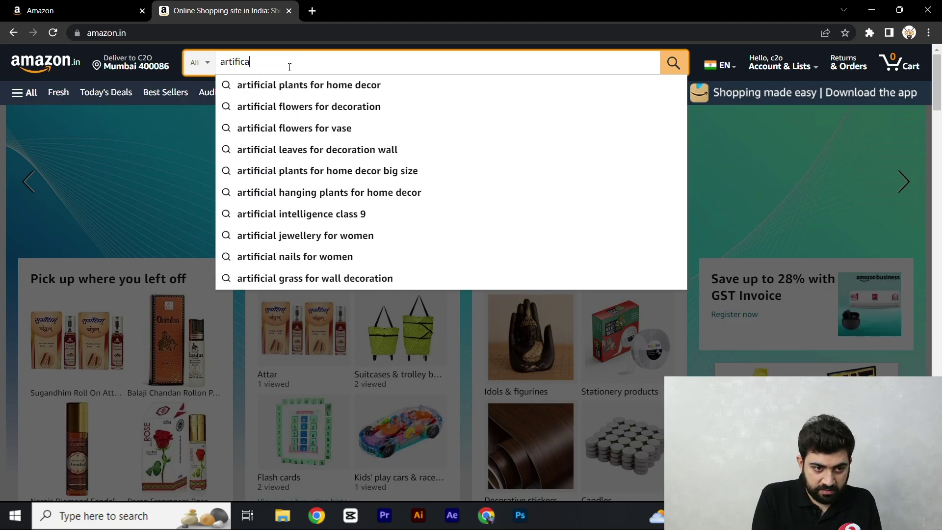
key("BackSpace")
type("ial")
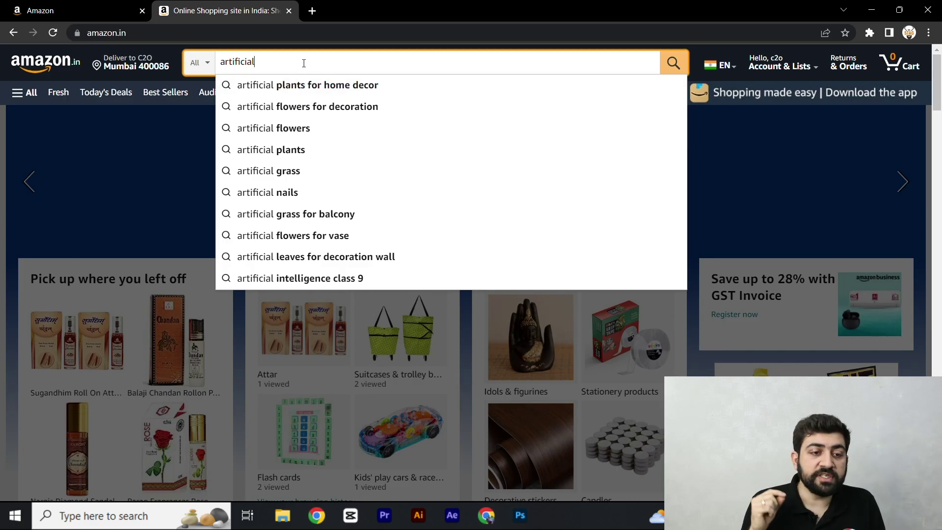
type("plant red")
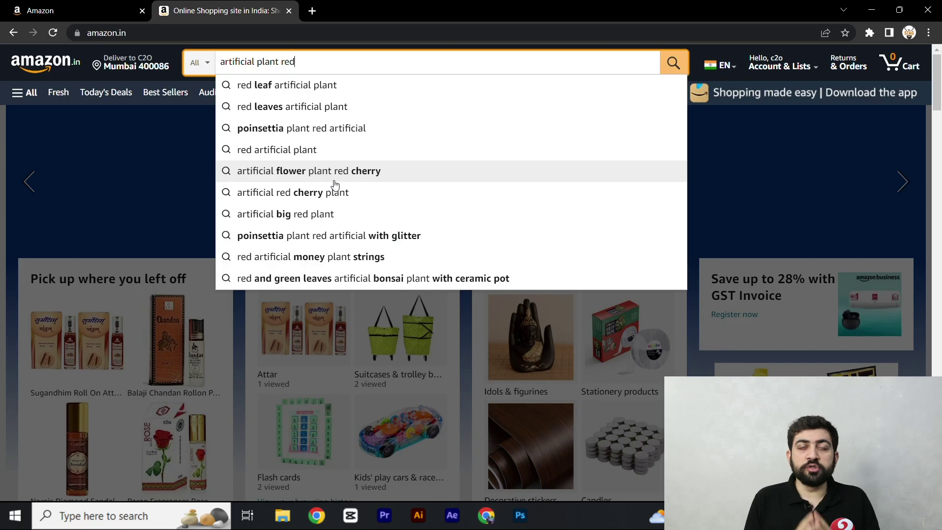
Switch to Seller Central and open the advertising Campaign Manager.
left_click(53, 6)
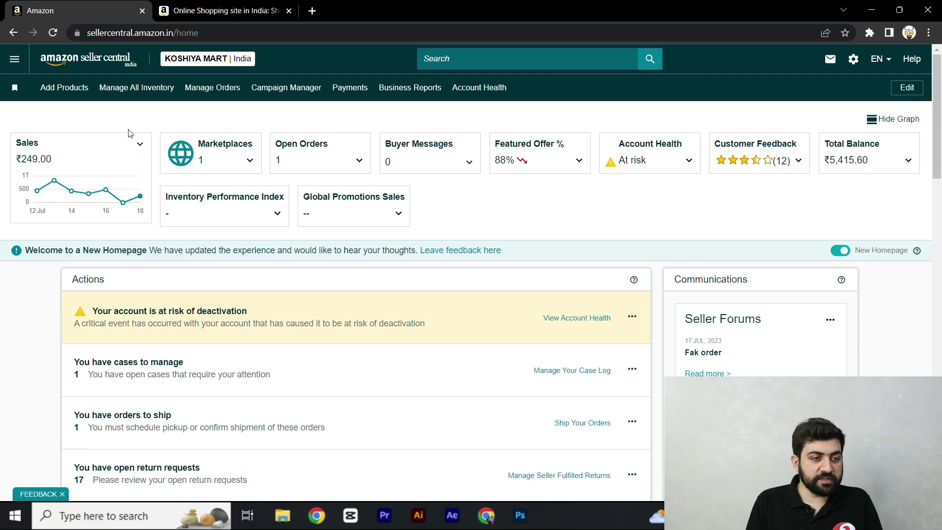
left_click(18, 65)
mouse_move(54, 199)
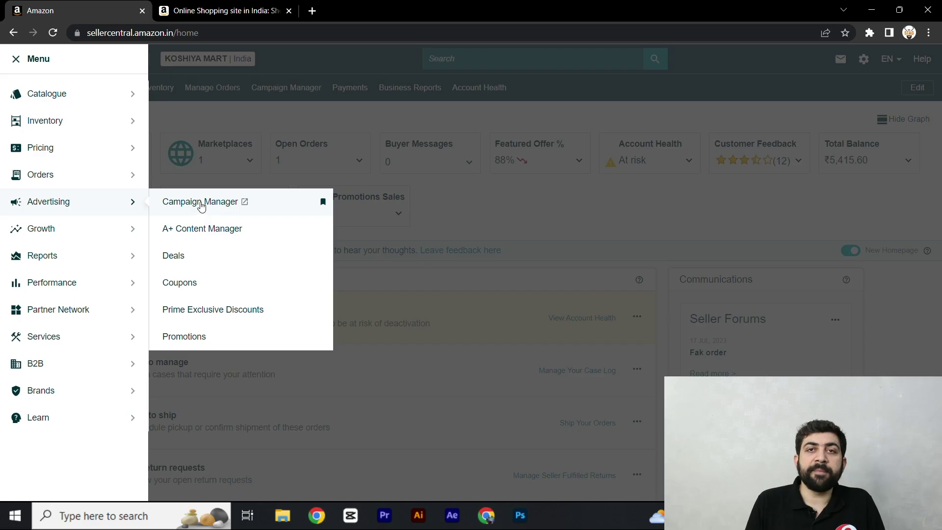
left_click(202, 205)
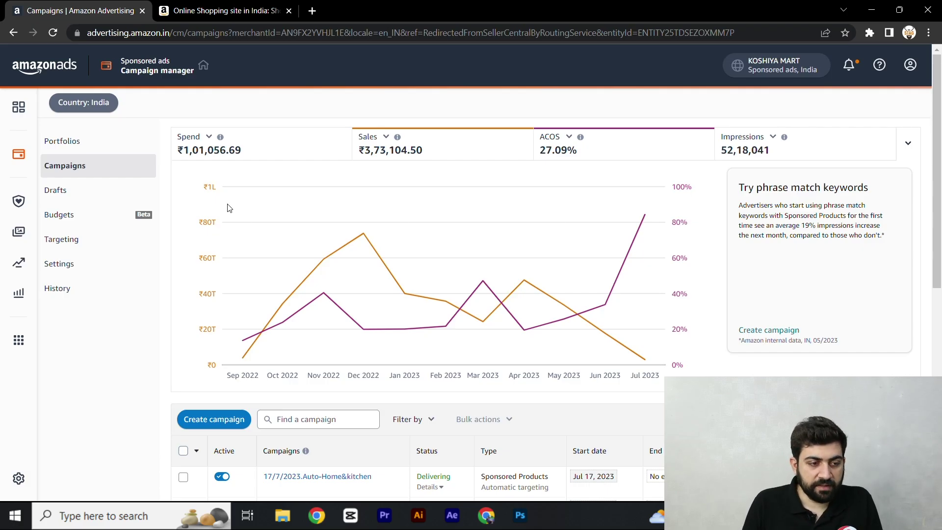
Open the sponsored ads reports and start creating a new report.
scroll(447, 270, "down", 1)
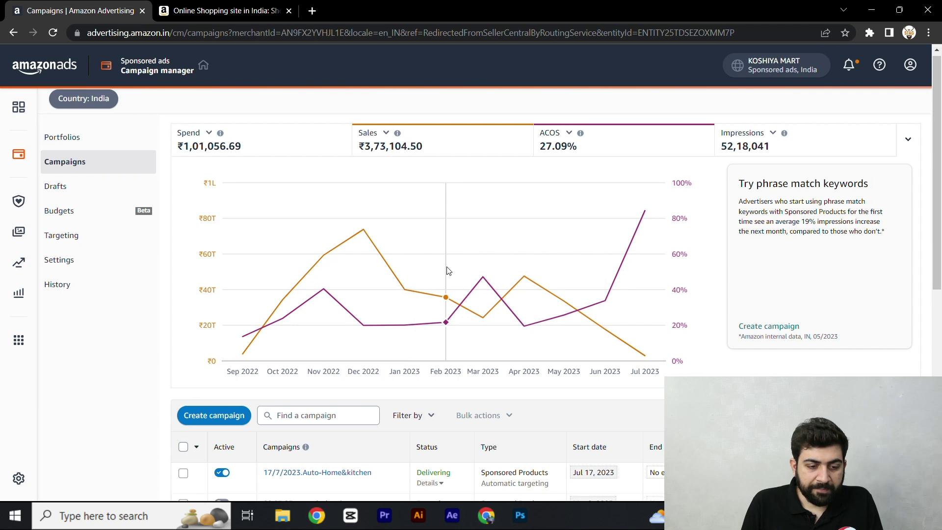
scroll(447, 270, "down", 5)
scroll(305, 326, "up", 3)
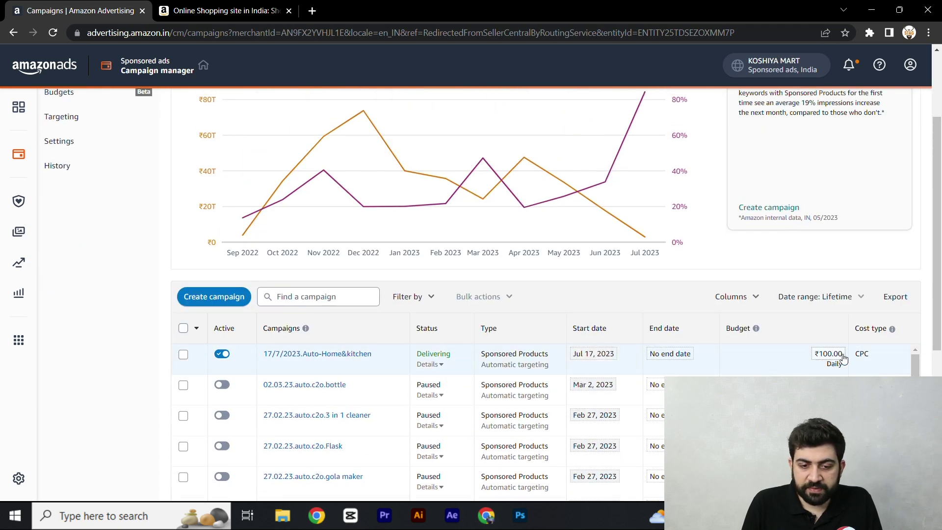
scroll(843, 359, "up", 3)
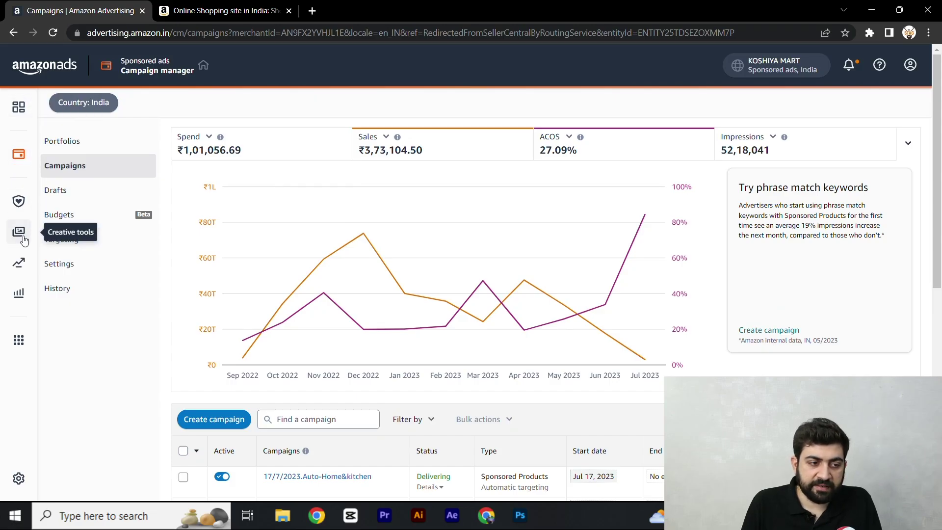
left_click(19, 294)
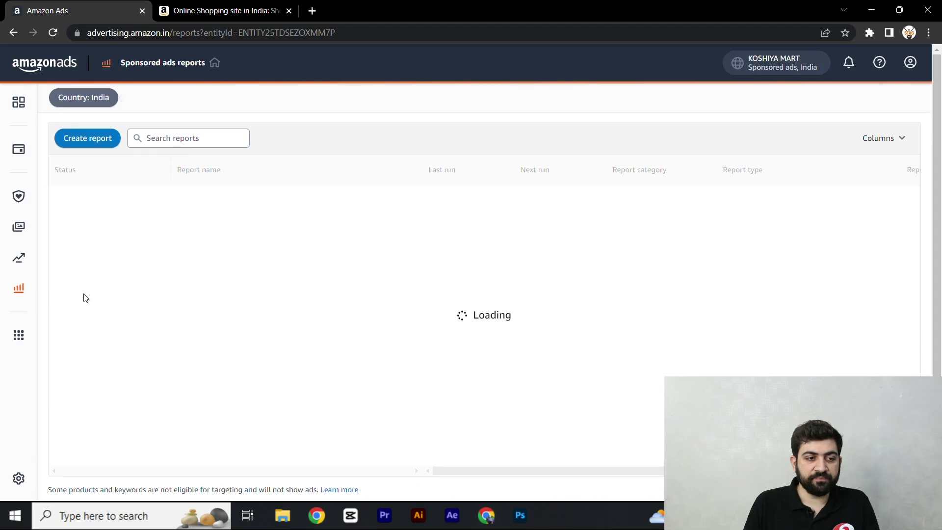
left_click(88, 140)
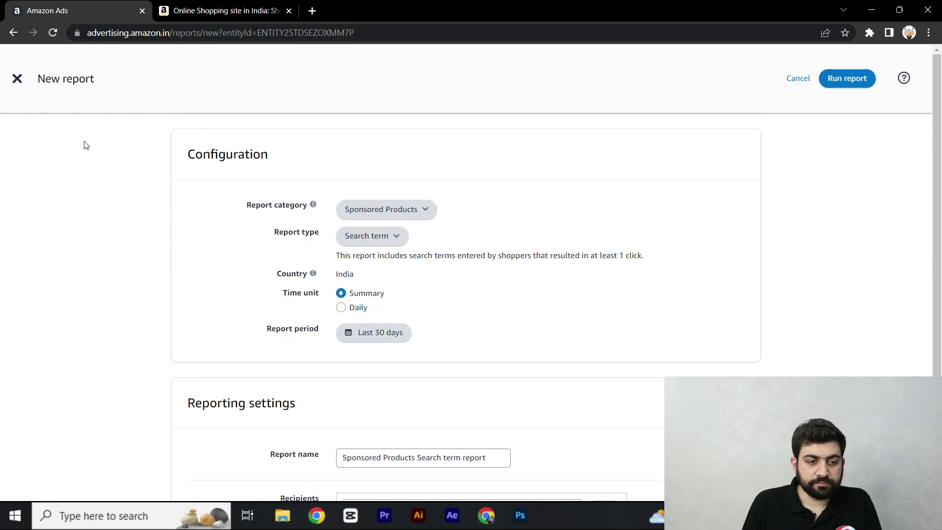
Choose Sponsored Products as the report category and Search term as the report type.
left_click_drag(245, 206, 300, 206)
left_click(377, 211)
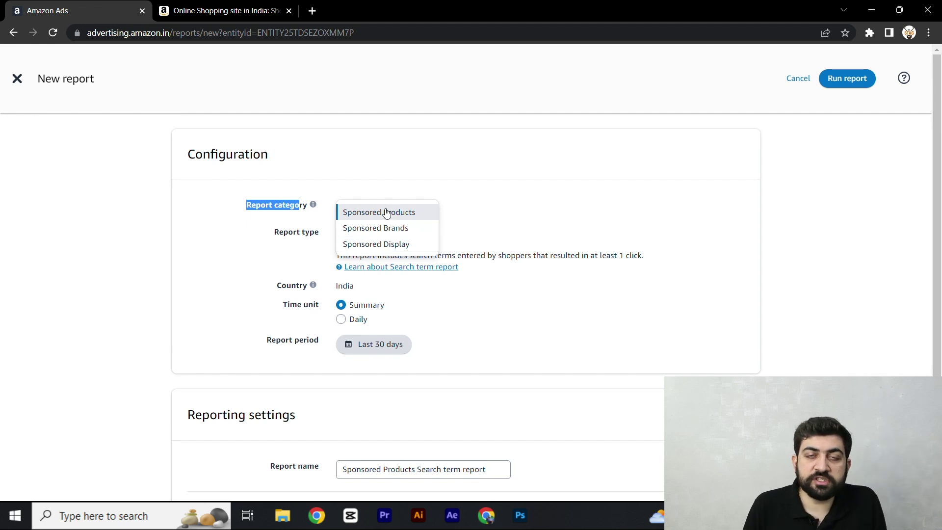
left_click(379, 213)
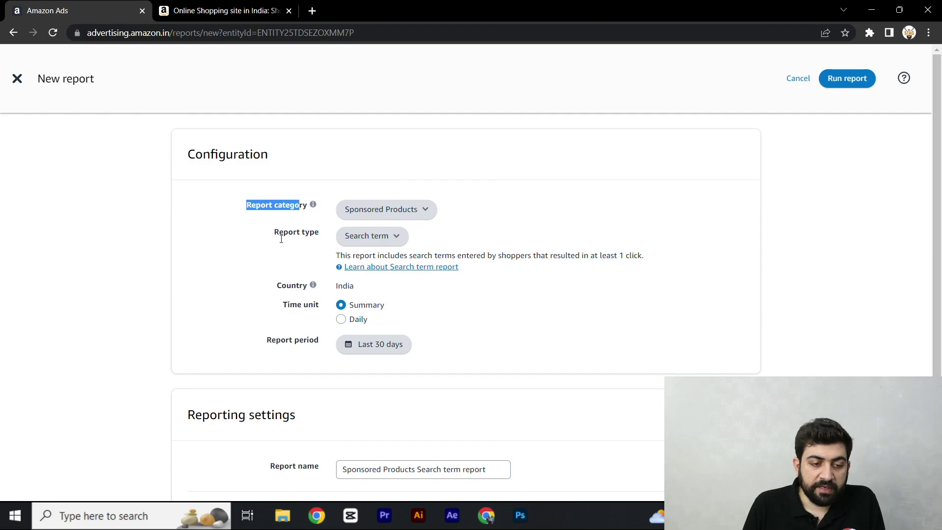
left_click_drag(274, 232, 314, 234)
left_click(369, 236)
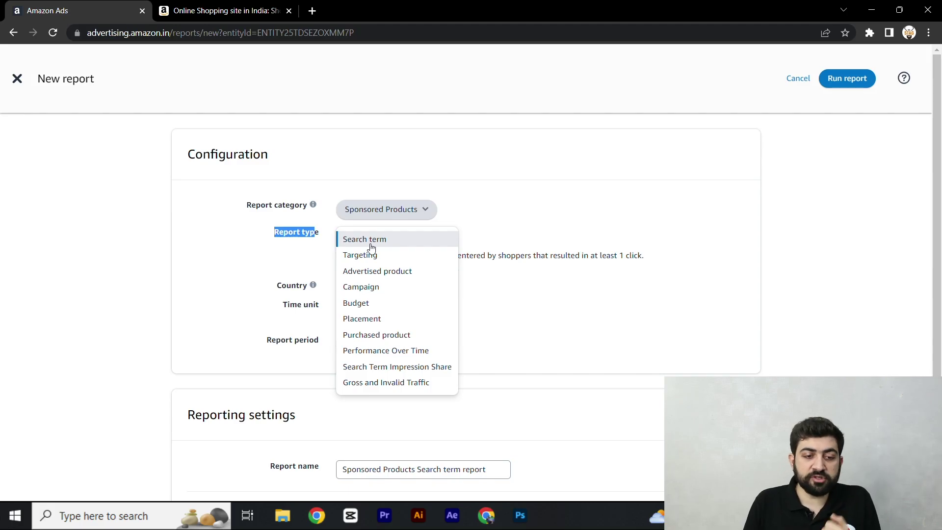
left_click(391, 243)
left_click(469, 234)
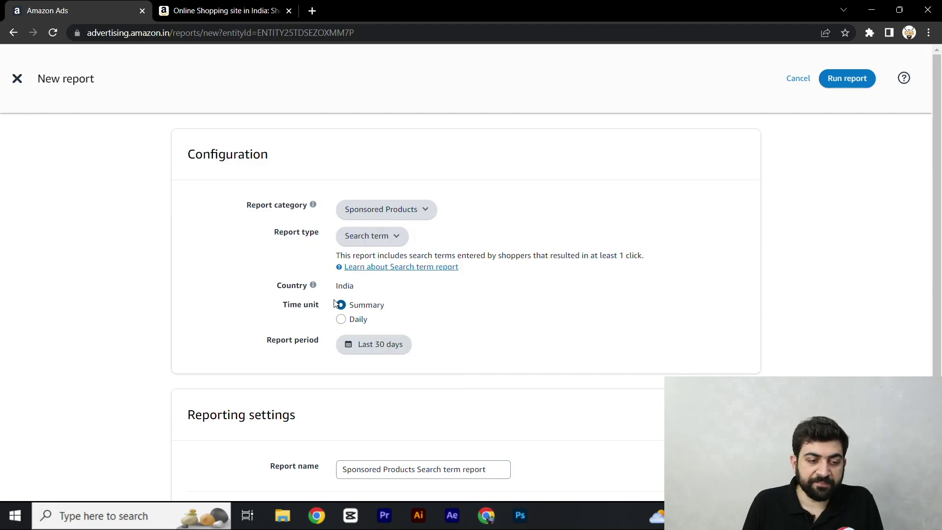
Select Summary as the report's time unit.
left_click_drag(326, 296, 388, 288)
left_click(388, 288)
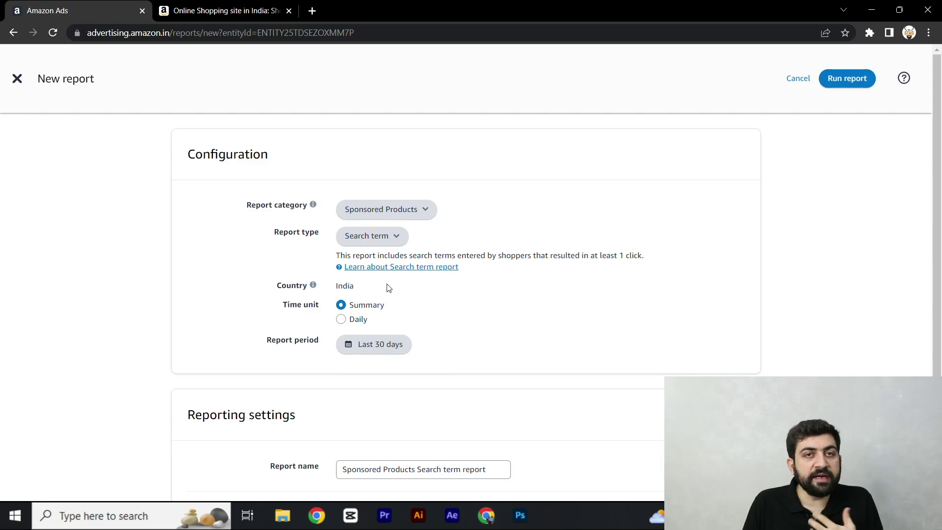
left_click_drag(289, 315, 320, 307)
left_click(384, 309)
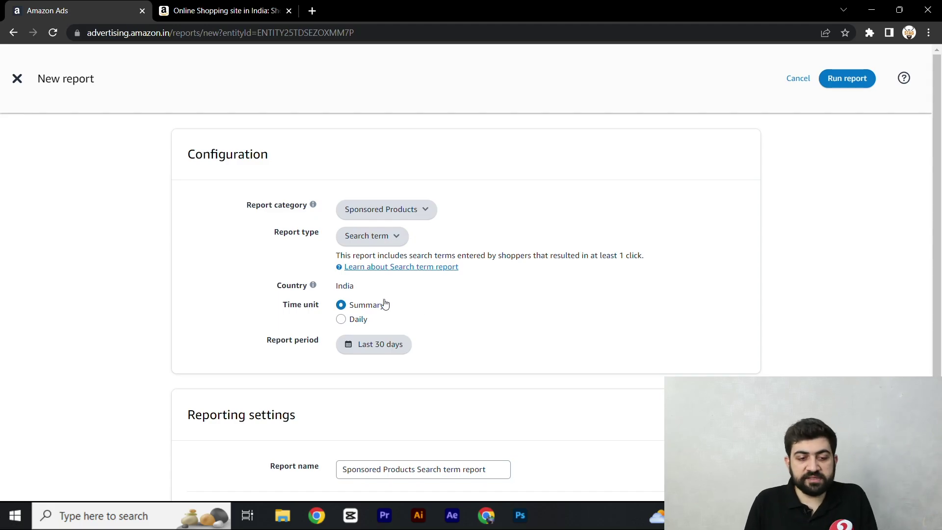
Set the report period to 1 June 2023 - 18 July 2023 and save the range.
left_click_drag(260, 349, 319, 341)
left_click(375, 343)
scroll(407, 351, "down", 2)
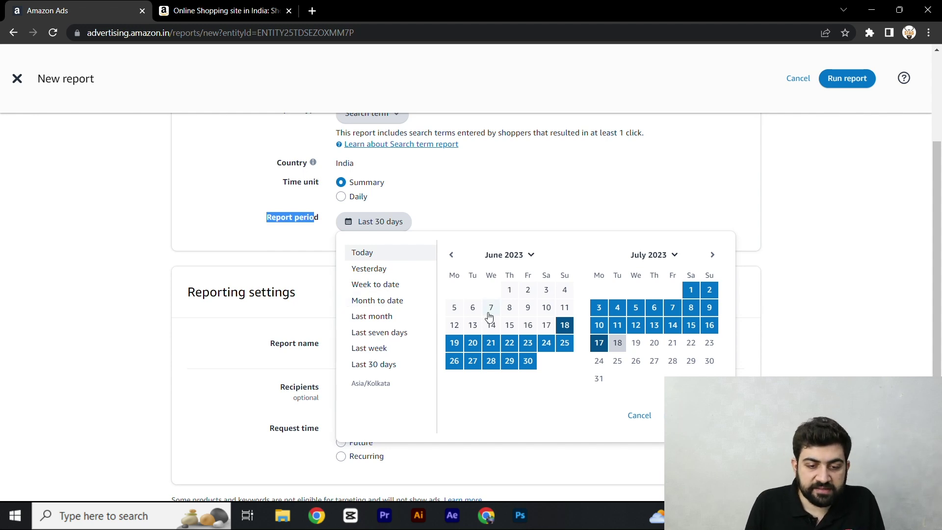
left_click(510, 291)
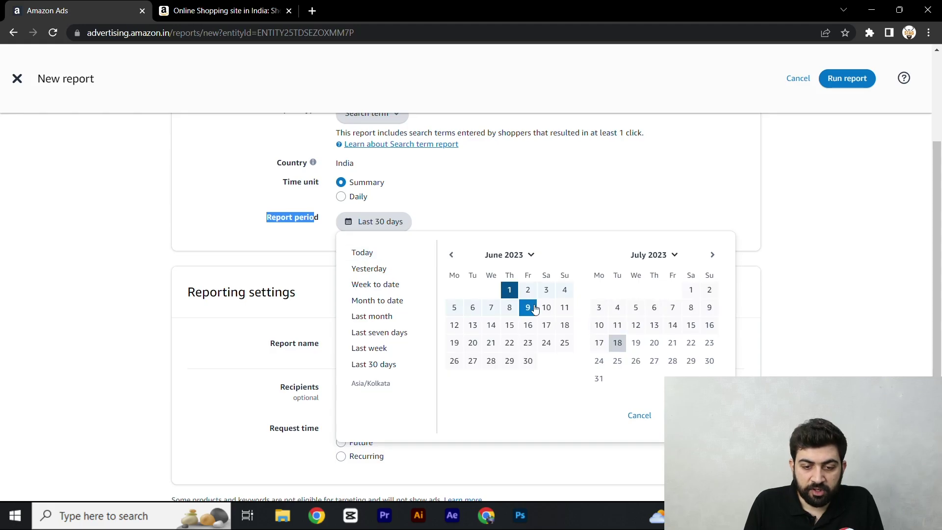
left_click(617, 342)
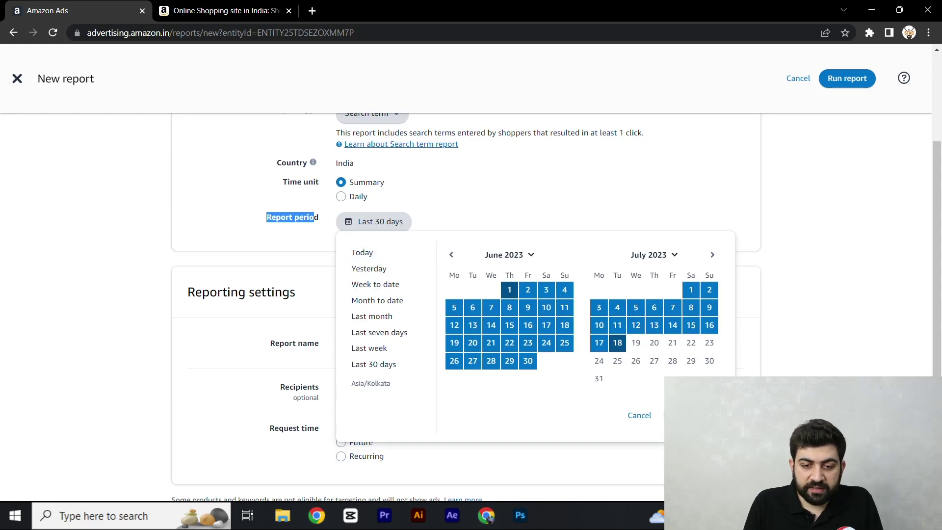
left_click(684, 415)
Prefix the report name with the date so it reads "18.7.Sponsored Products Search term report".
scroll(374, 247, "down", 1)
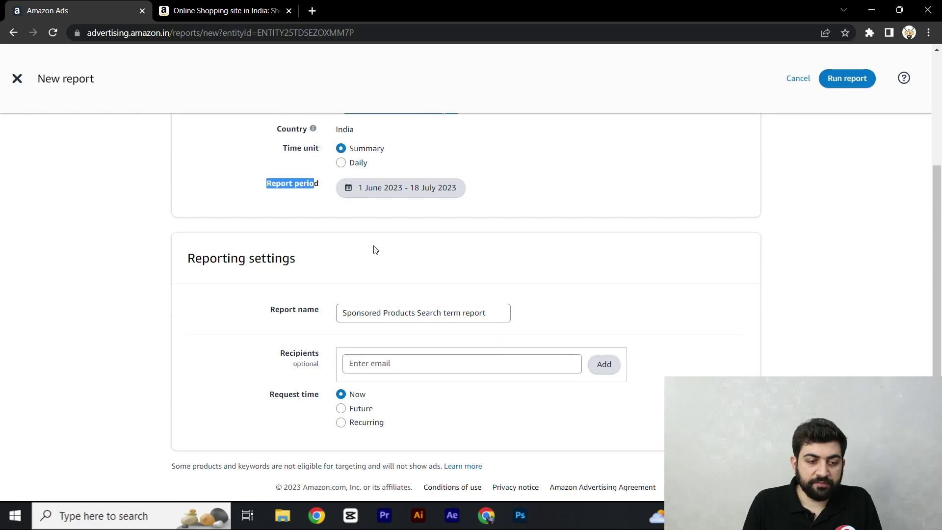
triple_click(377, 315)
left_click(488, 318)
triple_click(489, 319)
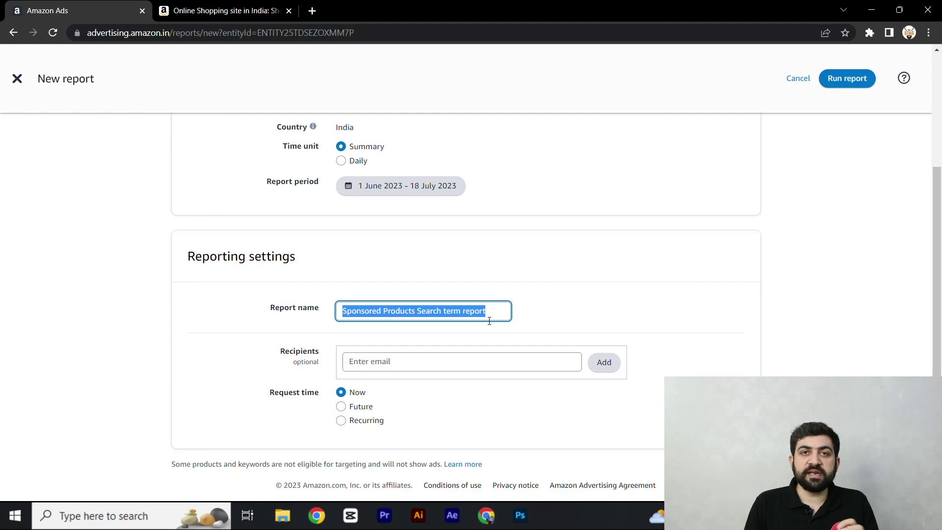
key("Home")
type("18.7.")
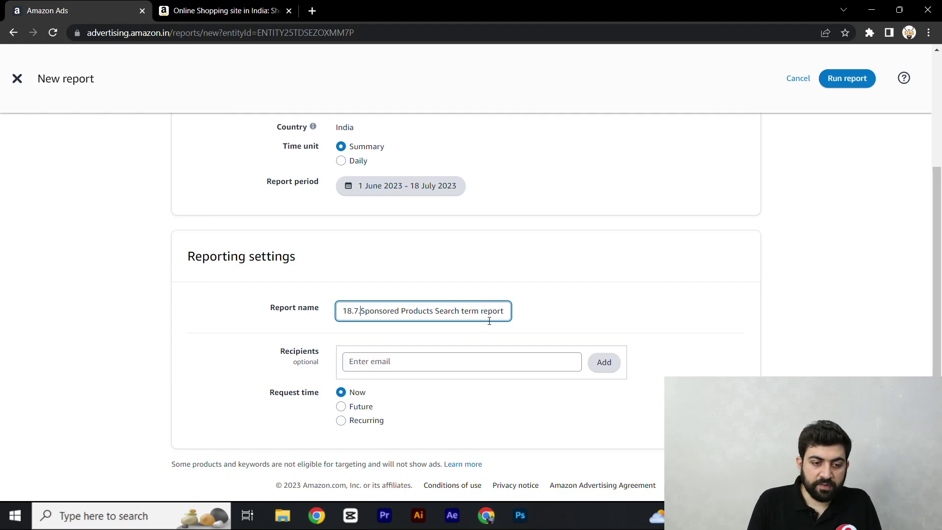
left_click(579, 321)
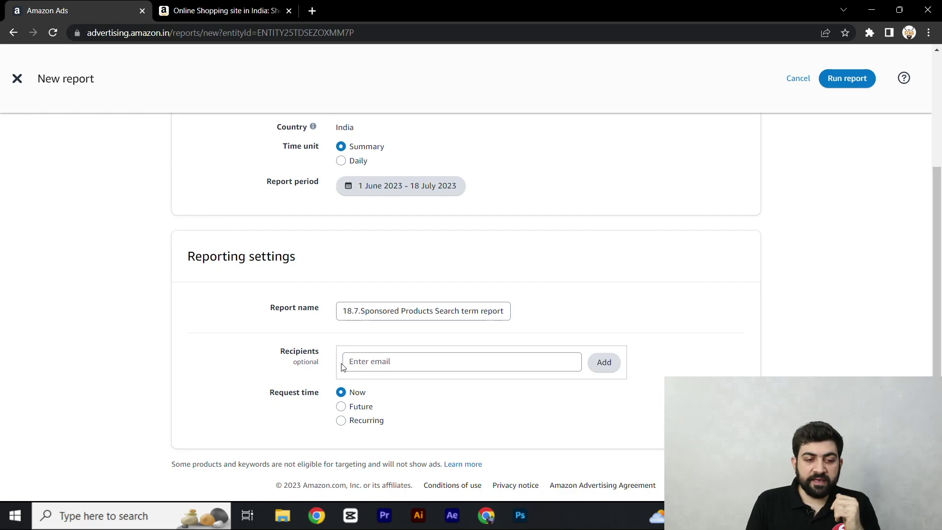
left_click(392, 366)
left_click_drag(292, 369, 335, 370)
left_click(387, 363)
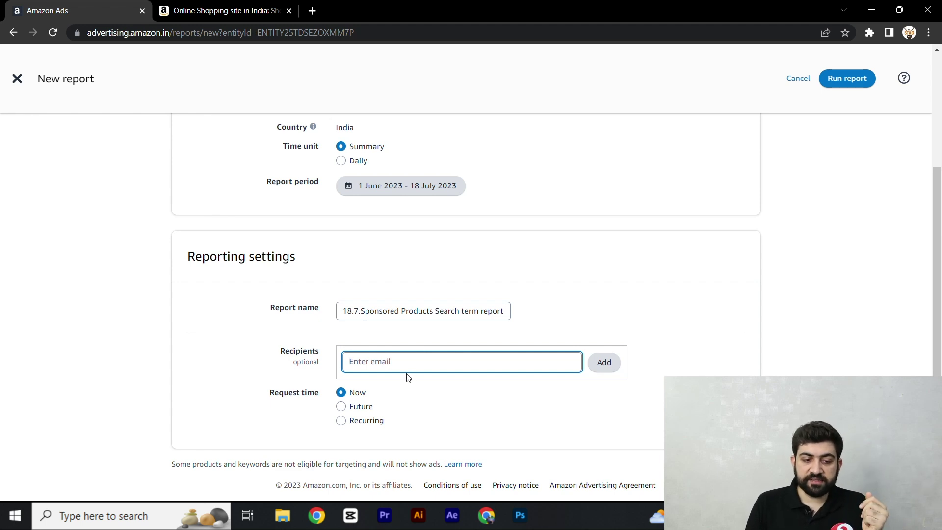
Try a weekly recurring request time for the report and return it to Now.
left_click_drag(268, 392, 322, 396)
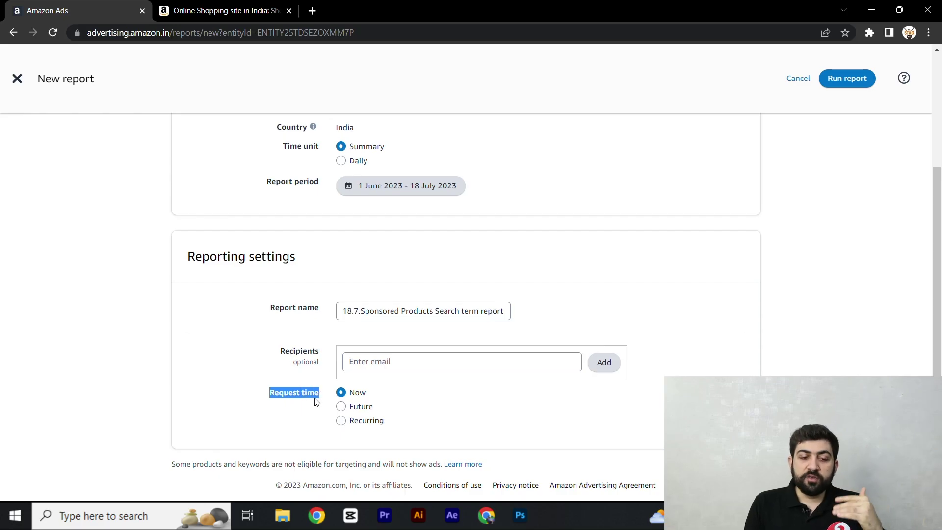
double_click(357, 422)
scroll(392, 402, "down", 1)
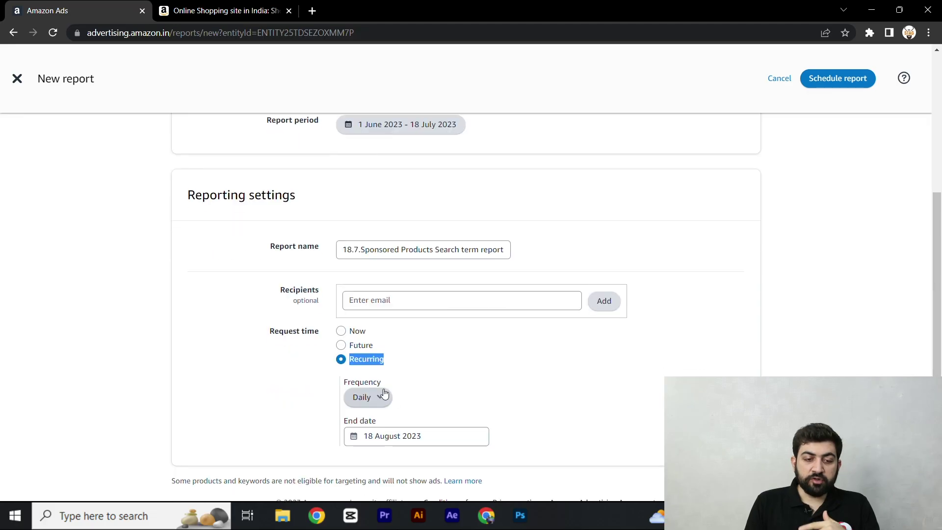
left_click(374, 403)
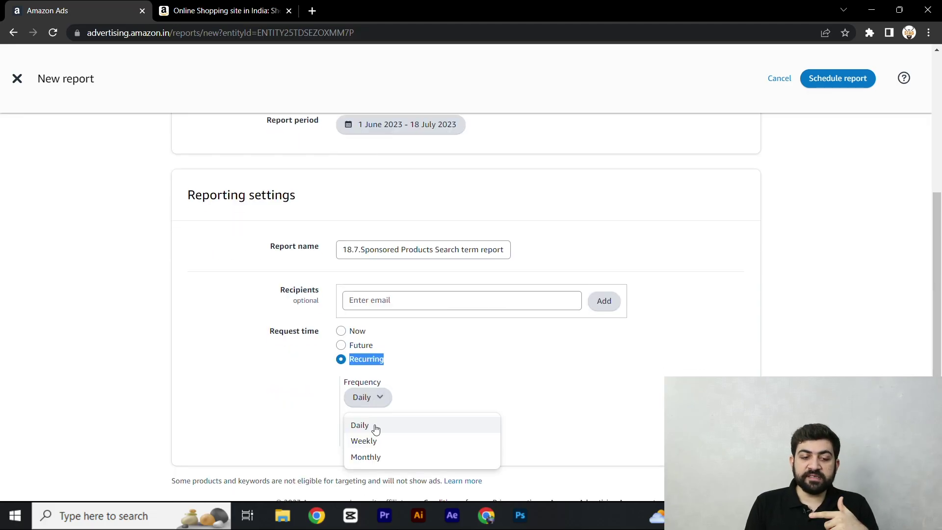
left_click(375, 439)
left_click(378, 403)
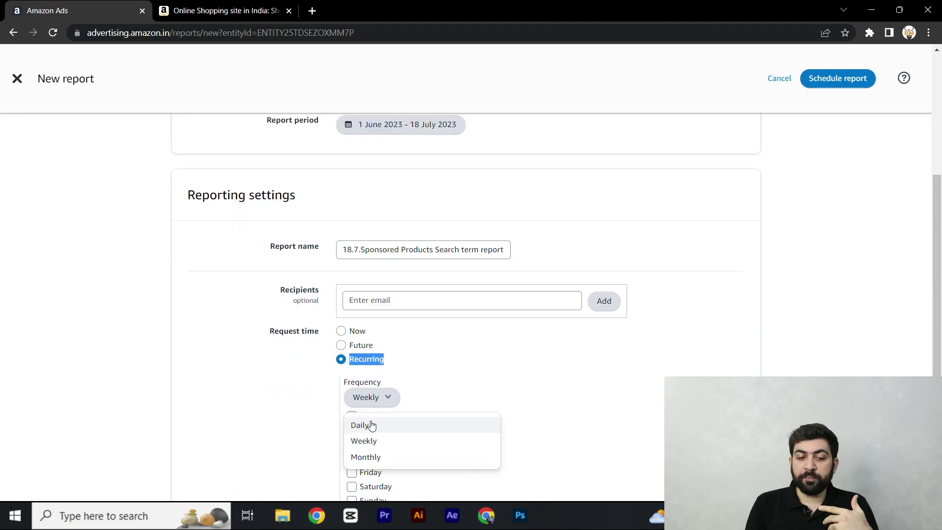
left_click(381, 368)
left_click(341, 332)
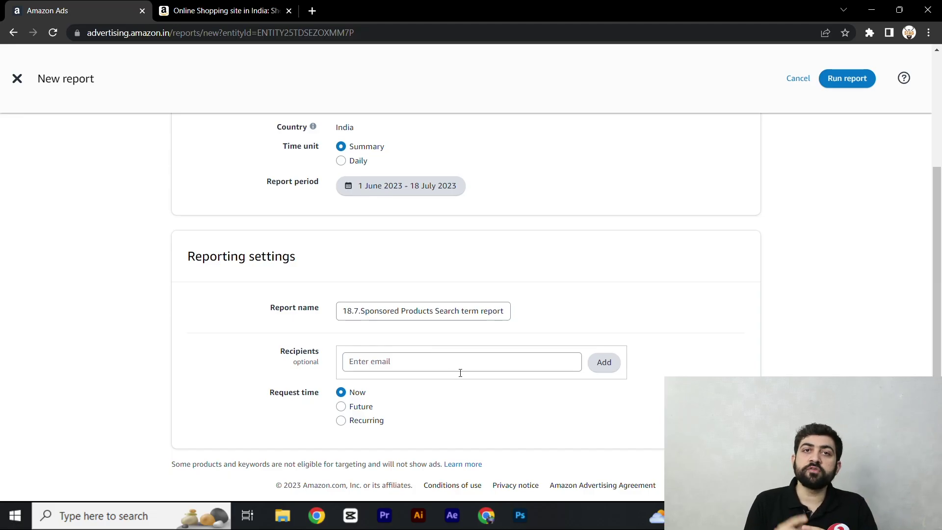
Run the report and open its completed download in Excel.
scroll(461, 372, "up", 3)
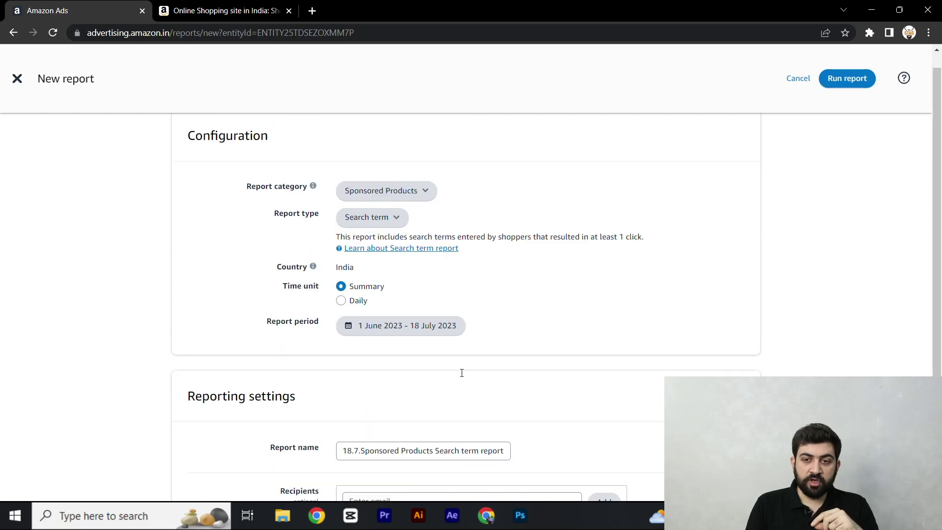
left_click(854, 79)
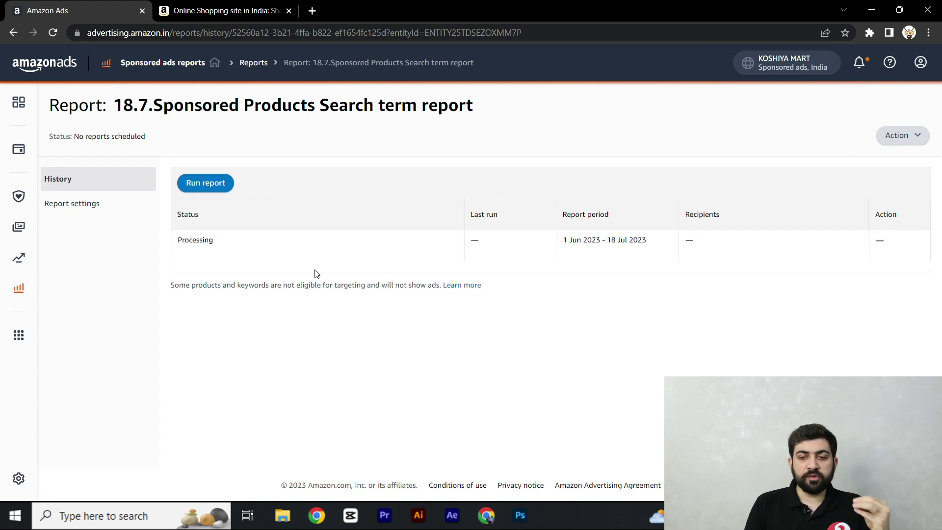
left_click(59, 33)
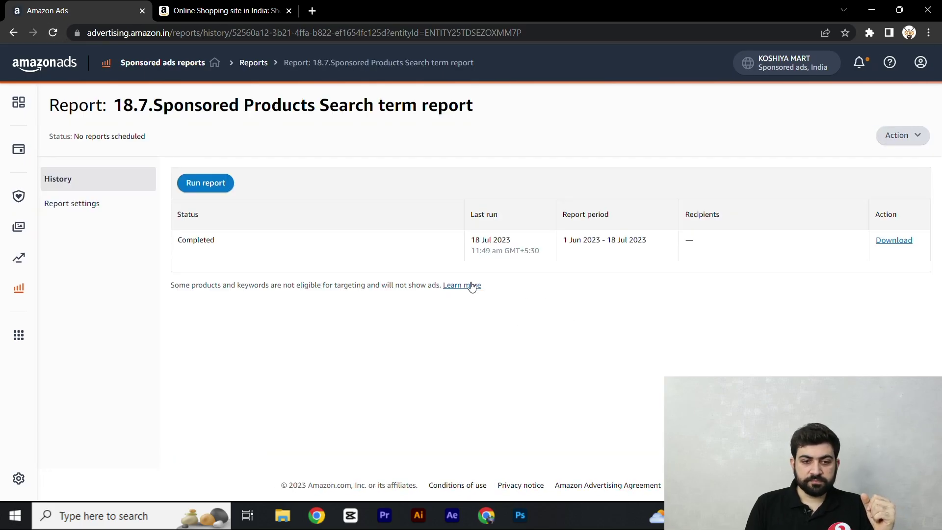
left_click(894, 243)
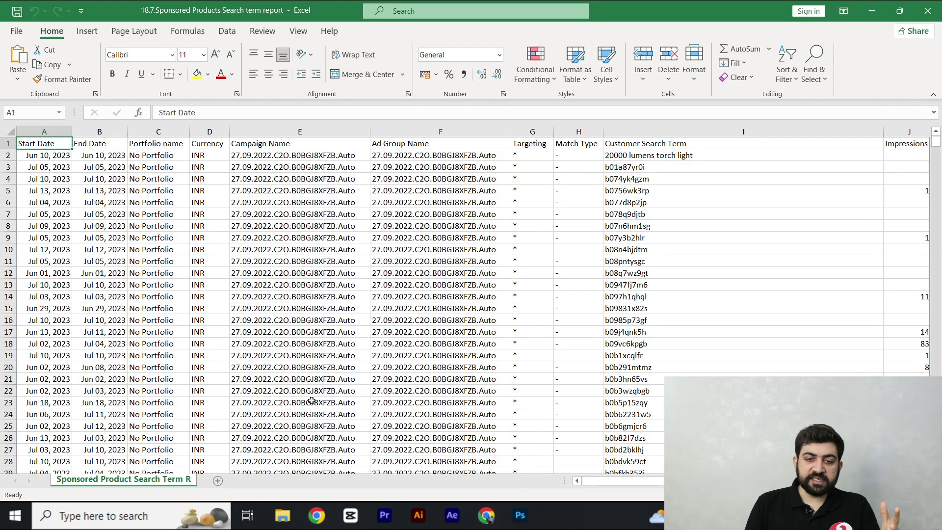
Examine the report's columns from Start Date and End Date through Campaign Name, Ad Group Name and Targeting.
scroll(586, 485, "right", 15)
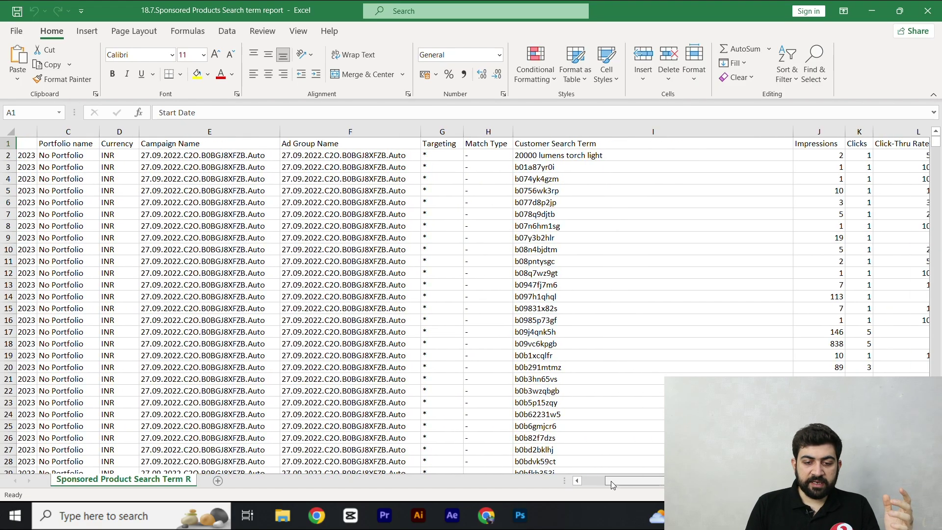
scroll(585, 490, "left", 15)
scroll(585, 492, "left", 1)
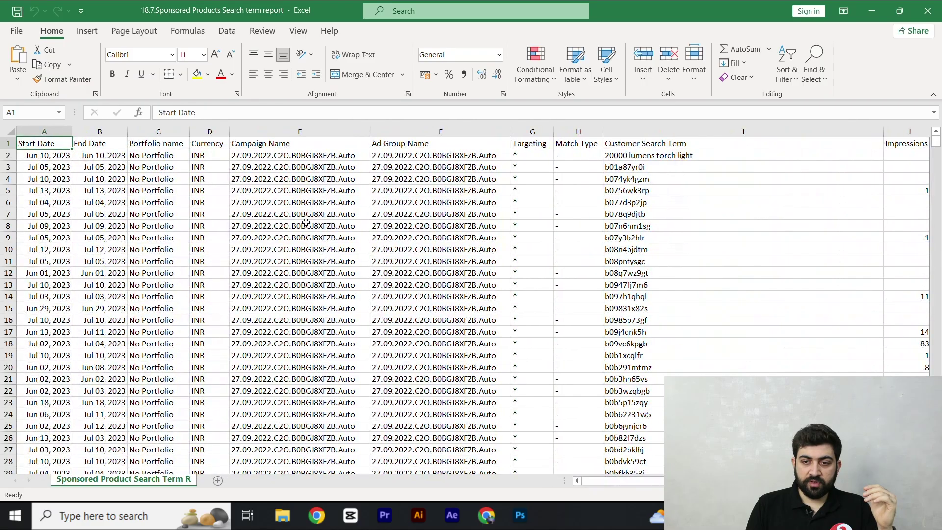
scroll(937, 195, "down", 11)
mouse_move(937, 161)
left_mouse_down()
mouse_move(937, 442)
mouse_move(936, 142)
left_mouse_up()
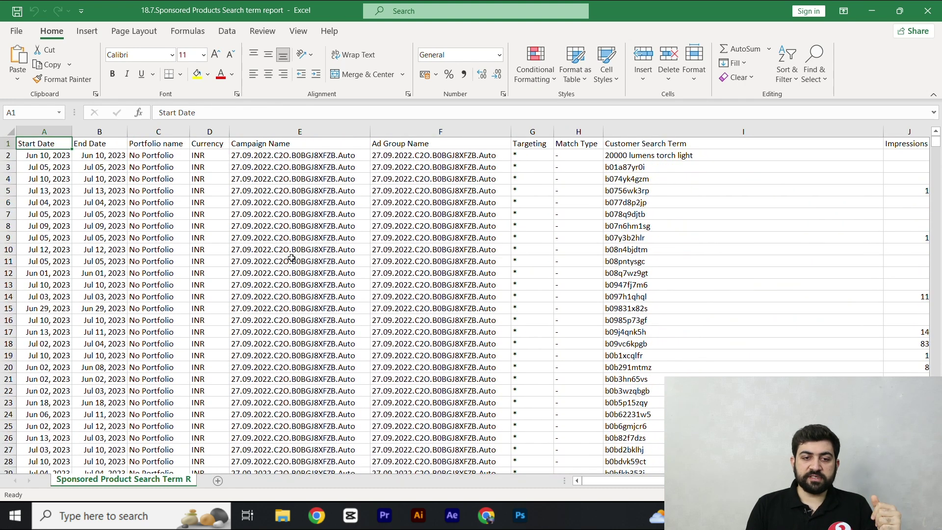
left_click(44, 132)
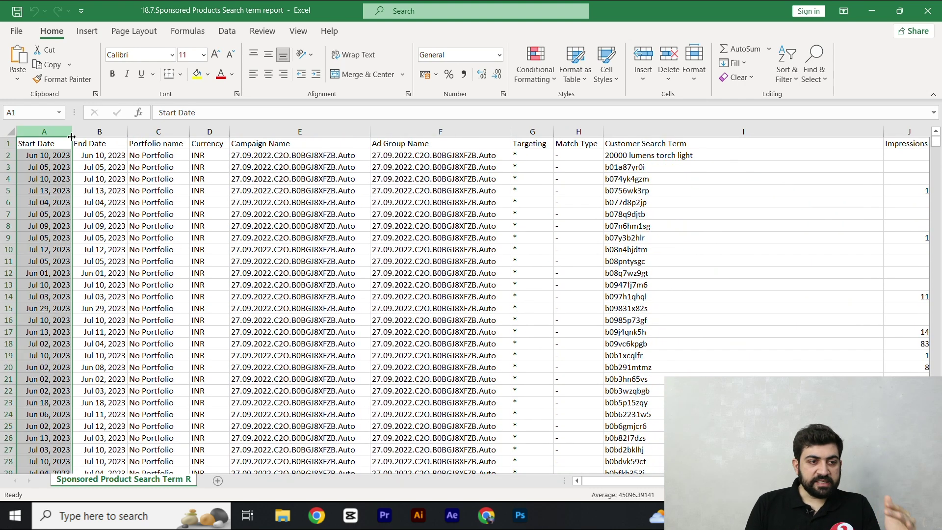
left_click(100, 131)
left_click(159, 131)
left_click(203, 132)
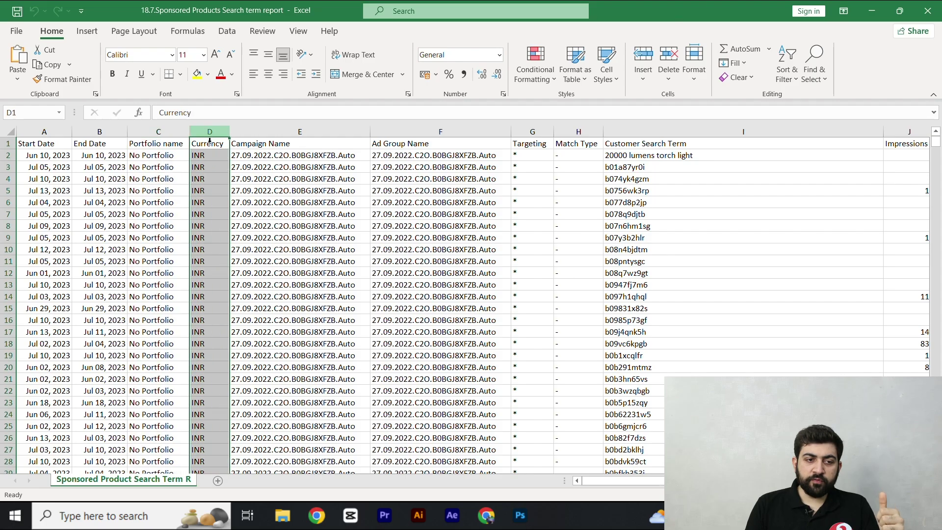
left_click(241, 133)
left_click(378, 133)
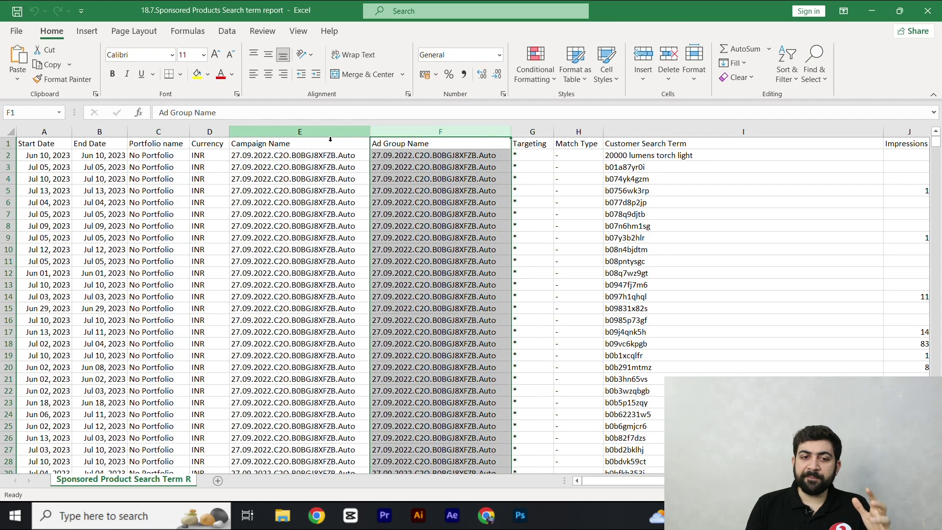
left_click(539, 142)
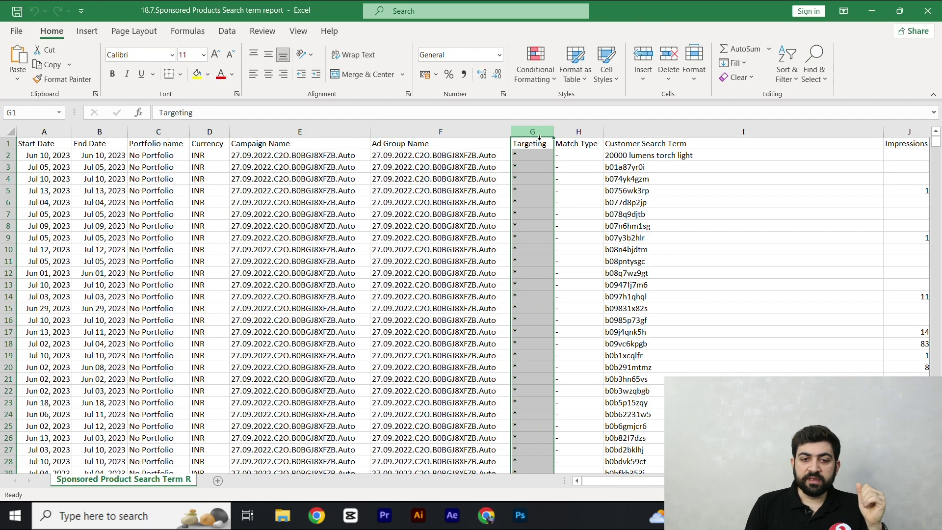
left_click_drag(610, 480, 648, 471)
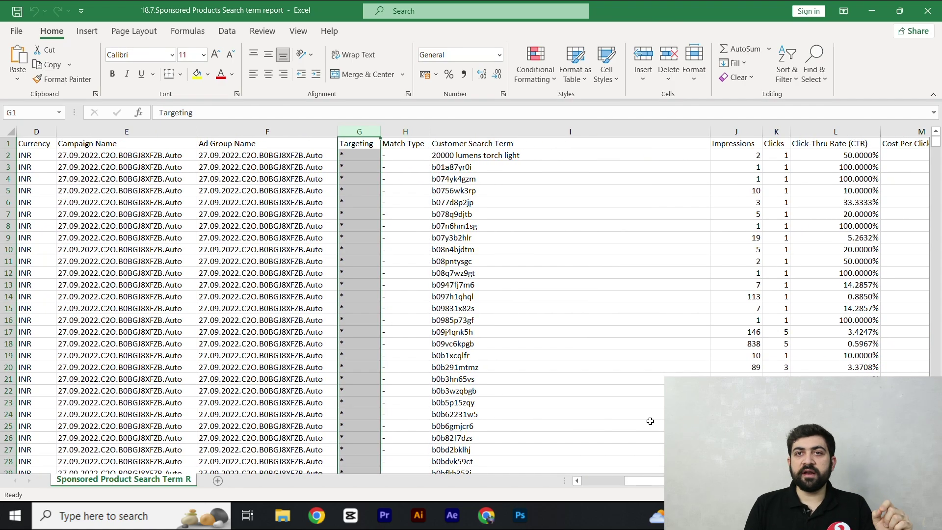
left_click(357, 260)
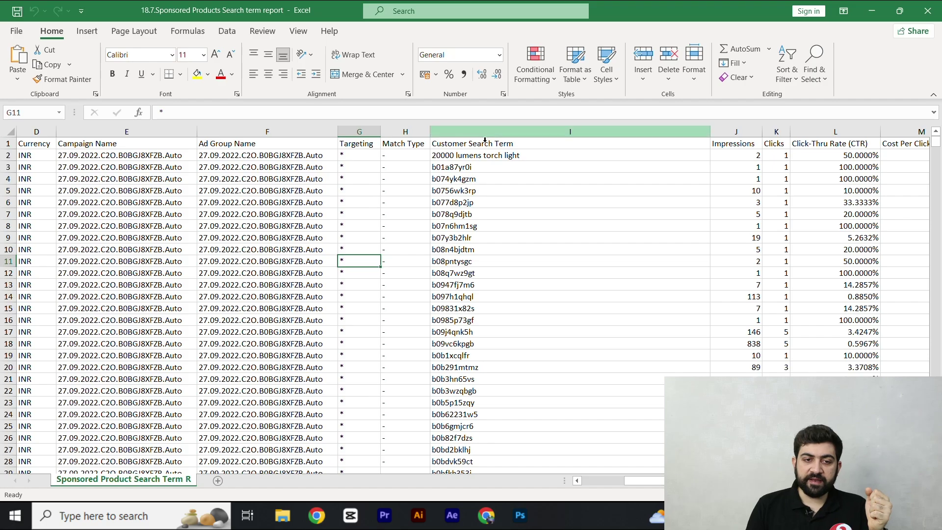
Examine the Customer Search Term column and the impressions and clicks of the term "20000 lumens torch light".
left_click(511, 137)
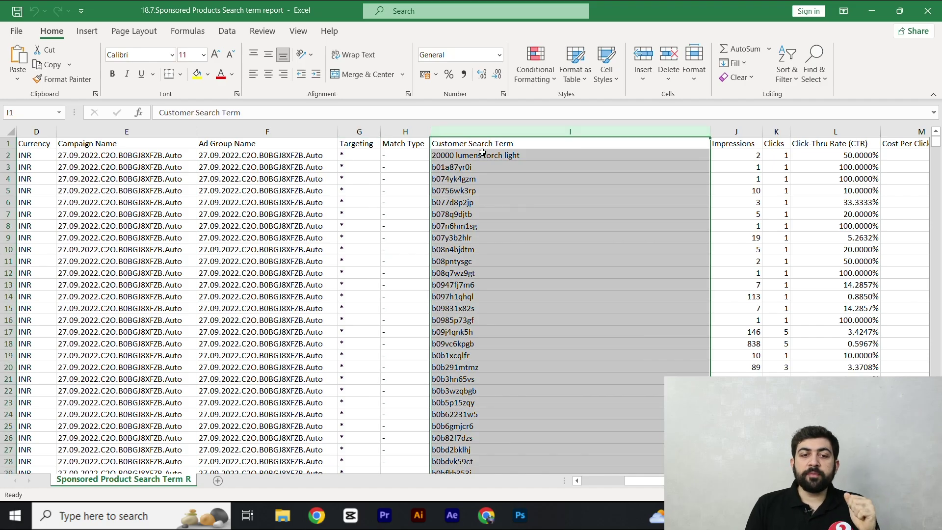
left_click_drag(510, 155, 937, 132)
left_click(633, 298)
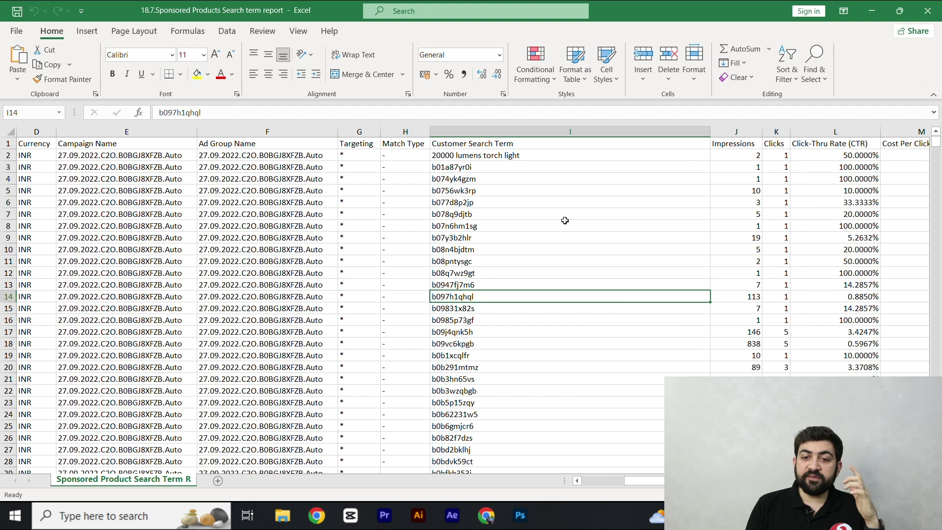
left_click(525, 158)
left_click(758, 160)
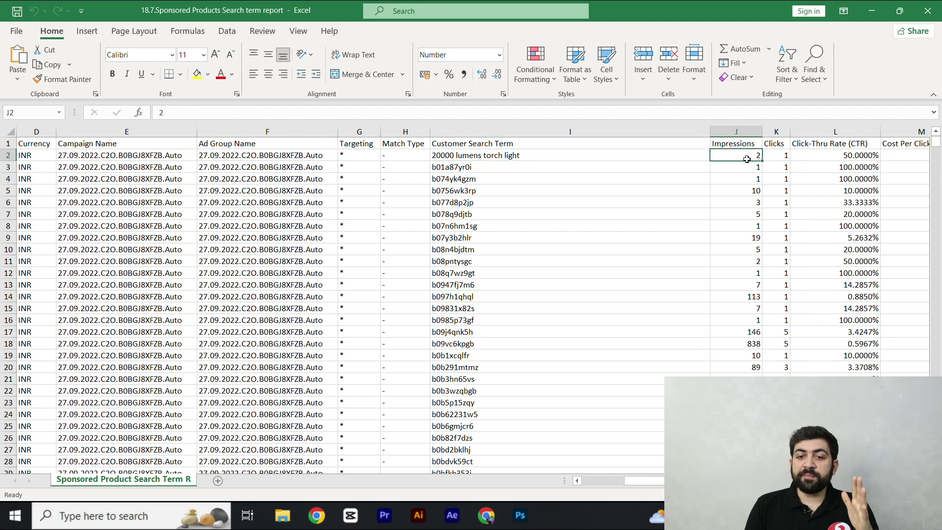
left_click(580, 159)
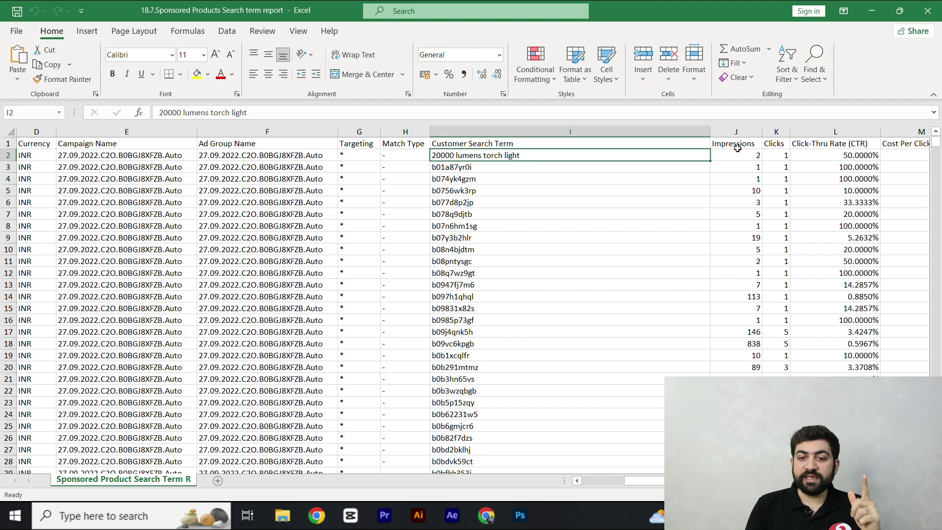
left_click(736, 148)
left_click(738, 161)
left_click(774, 143)
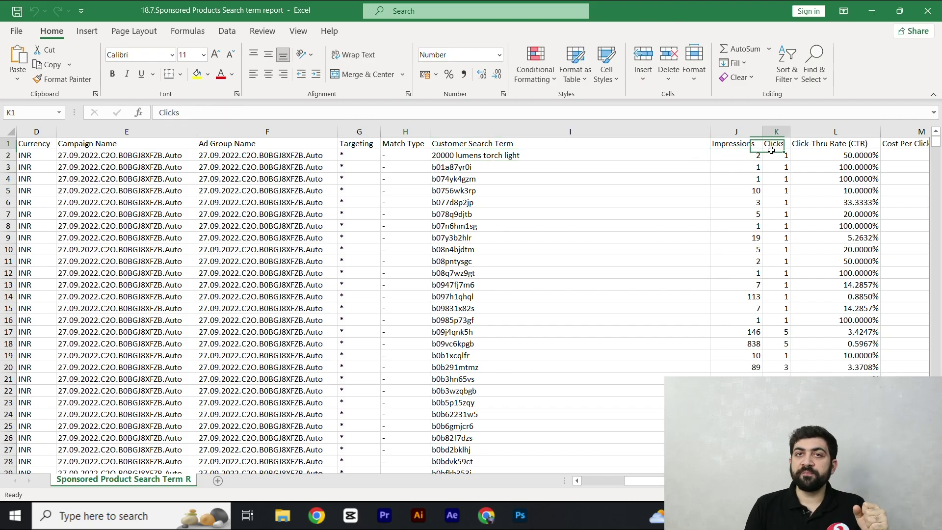
left_click(783, 159)
left_click(761, 157)
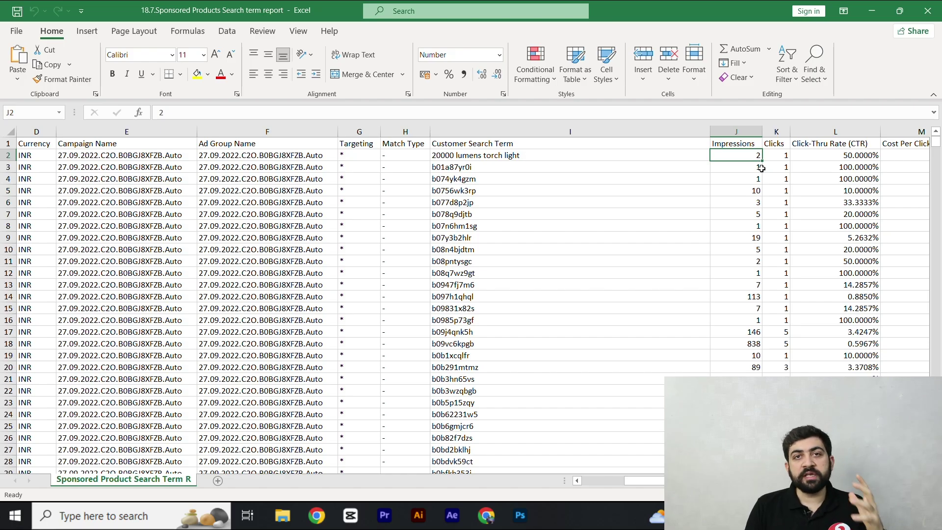
key("Right")
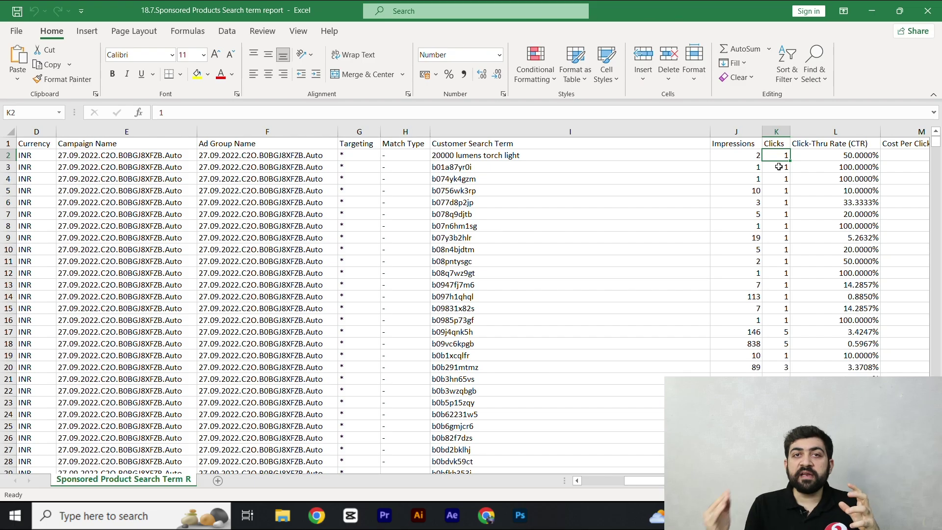
Compare the Click-Thru Rate (CTR) with the impressions and clicks in rows 2 and 5.
left_click(831, 143)
key("ctrl+shift+Down")
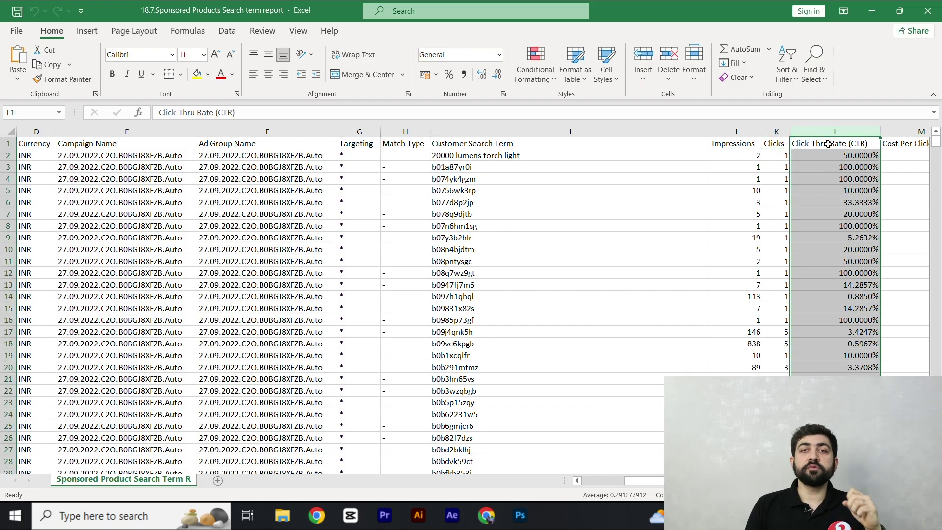
left_click(831, 169)
left_click(754, 156)
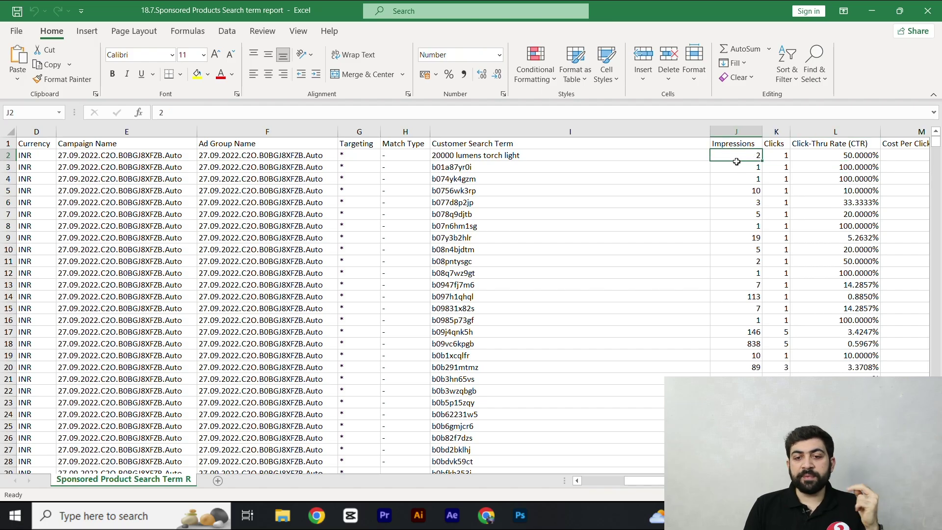
left_click(783, 157)
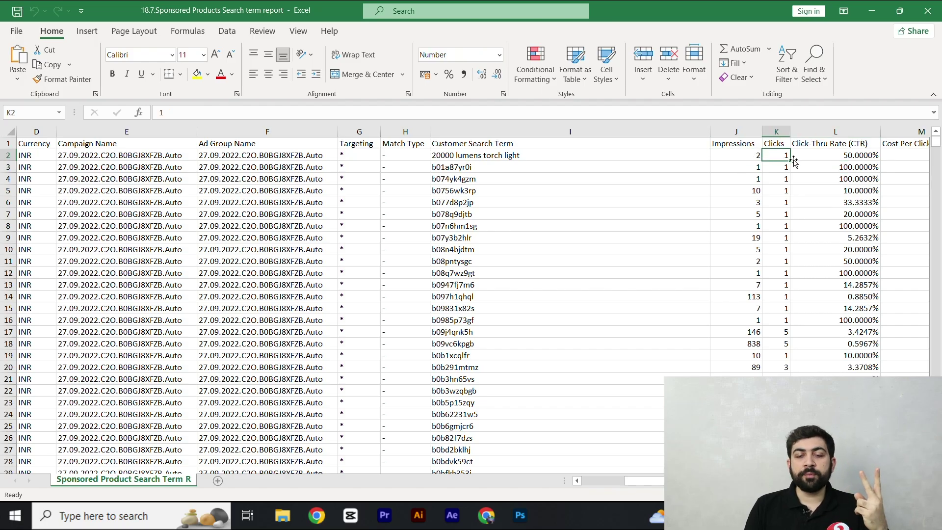
left_click(828, 158)
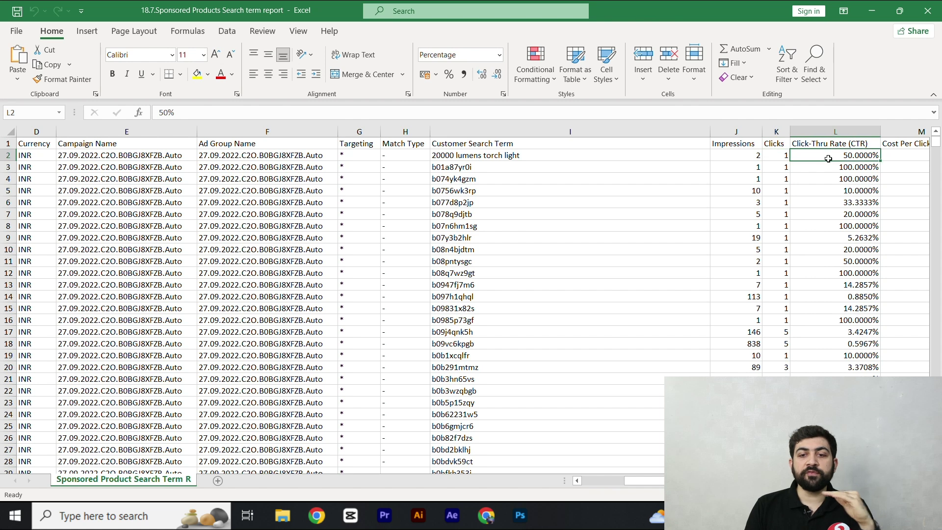
left_click(750, 191)
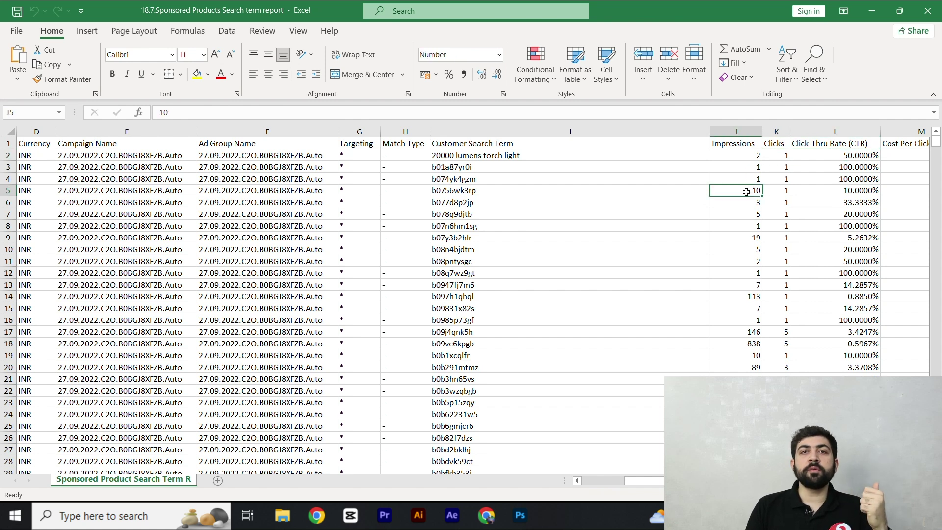
left_click(776, 196)
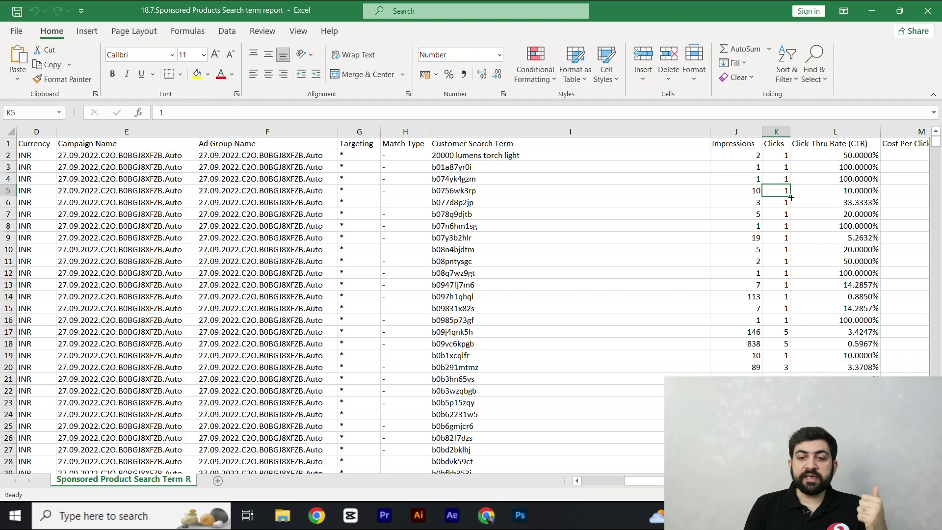
left_click(825, 192)
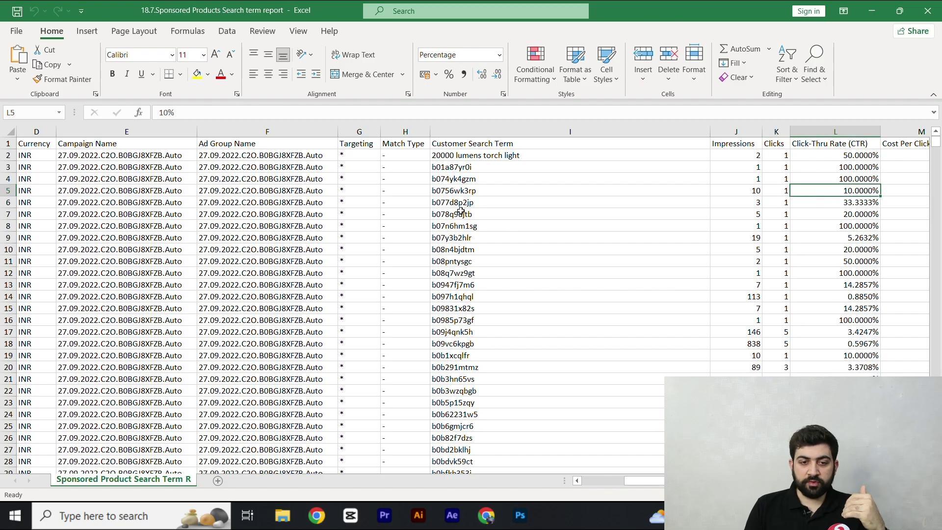
Review the product-code entries in the Customer Search Term column from row 3 down.
left_click(449, 168)
left_click_drag(461, 169, 462, 425)
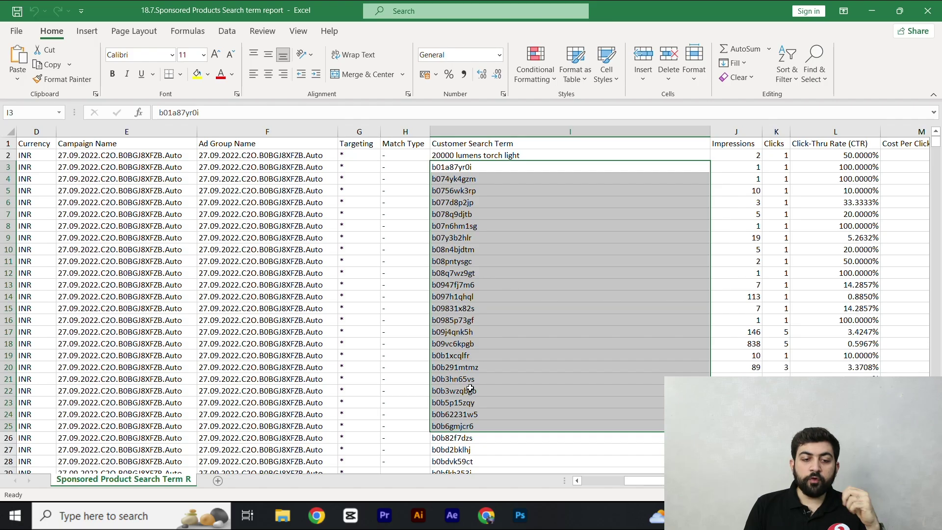
left_click(470, 238)
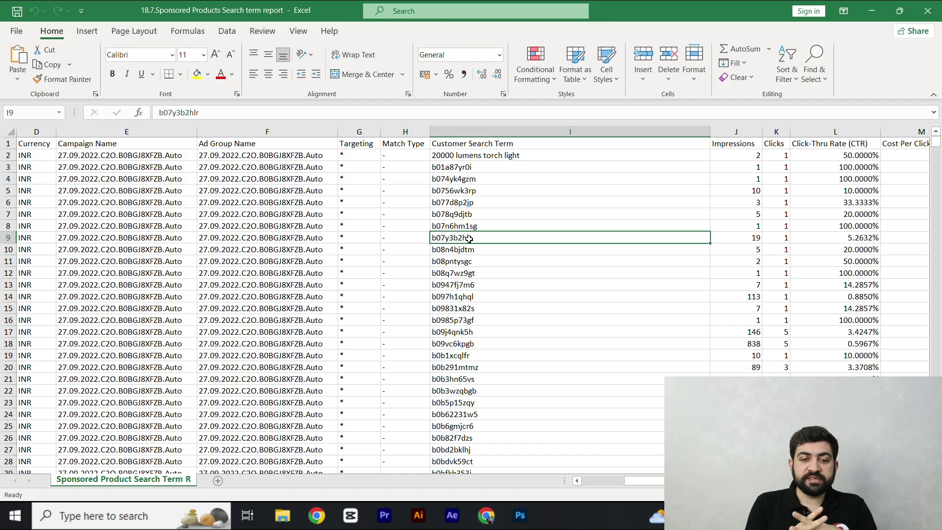
left_click(451, 214)
scroll(471, 255, "down", 5)
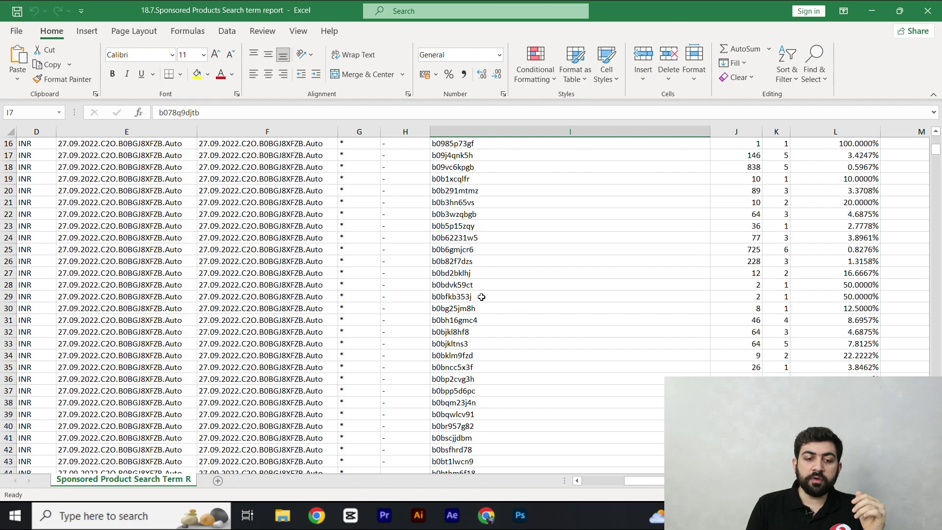
scroll(481, 297, "up", 5)
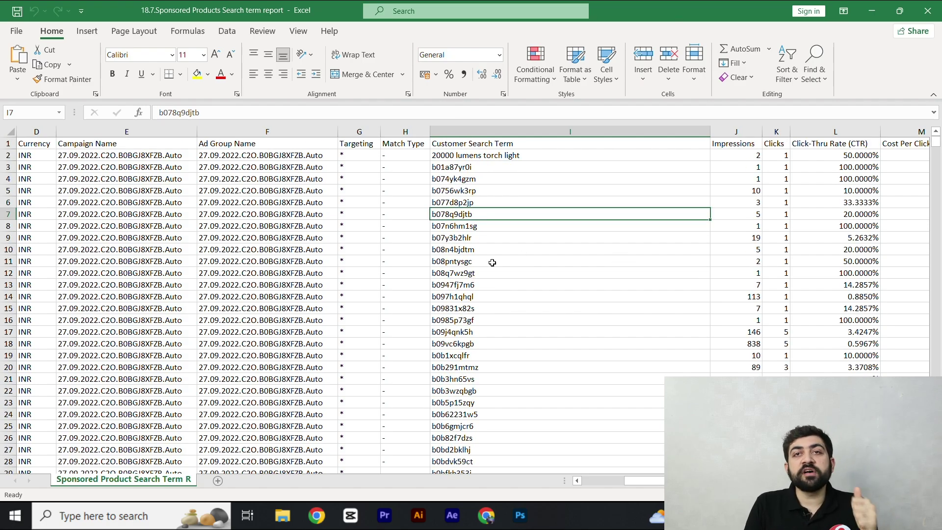
Sort the whole report by Click-Thru Rate (CTR) from largest to smallest.
left_click(351, 273)
key("ctrl+a")
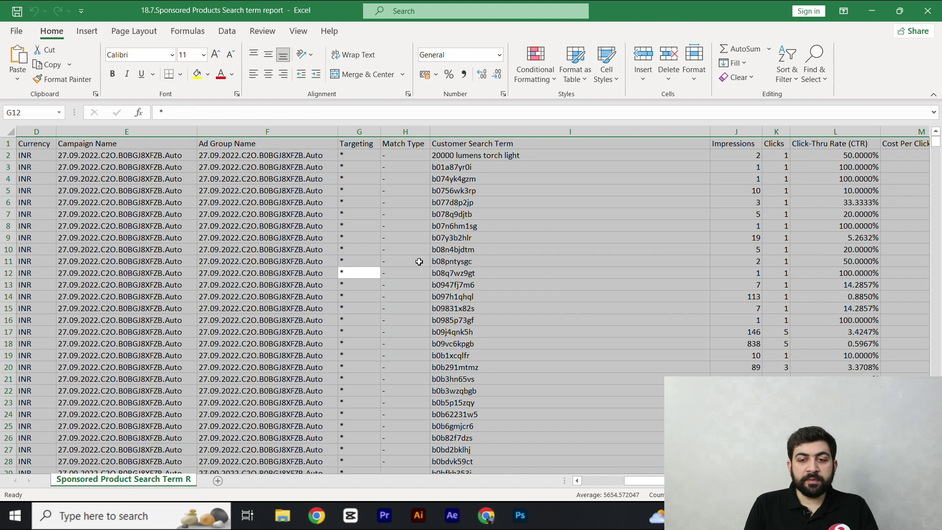
left_click(227, 31)
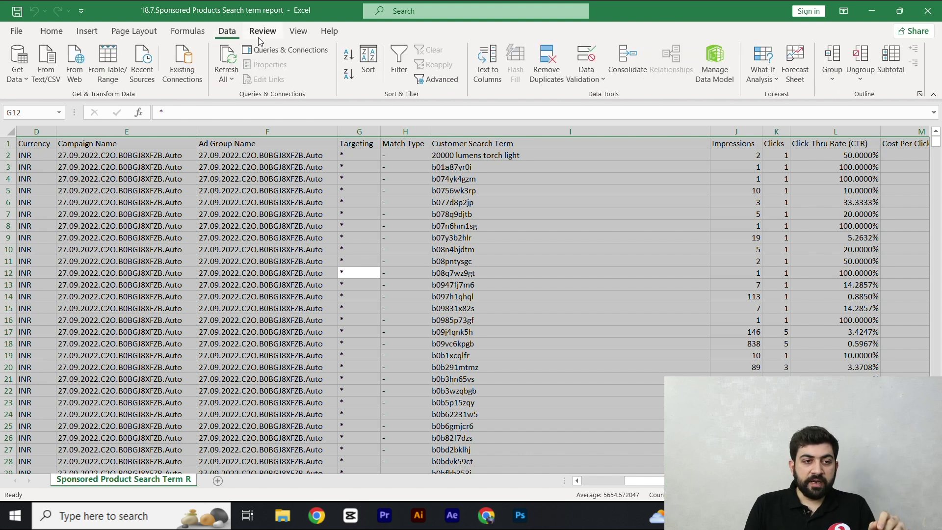
left_click(371, 65)
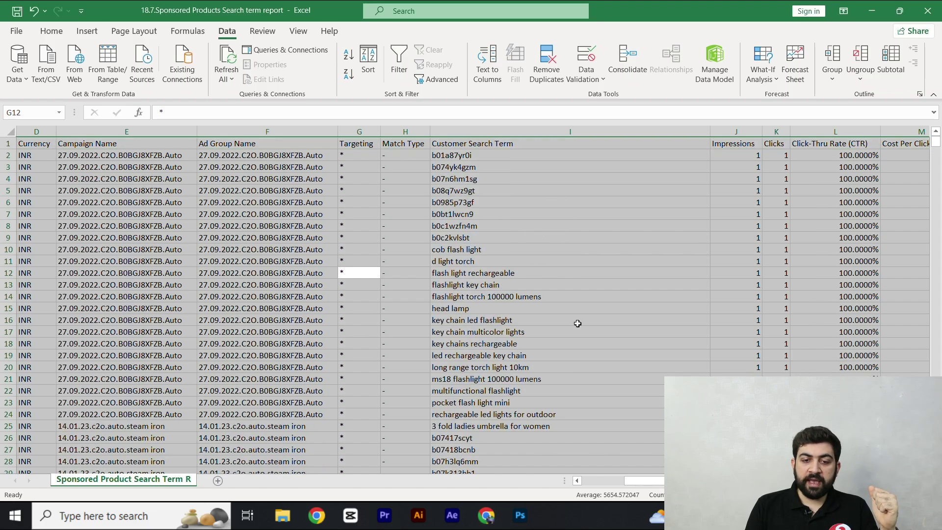
Delete rows 440 to 816, which hold the search terms with a Click-Thru Rate (CTR) of 10% or less.
left_click(736, 414)
scroll(618, 366, "down", 7)
left_click_drag(936, 153, 936, 311)
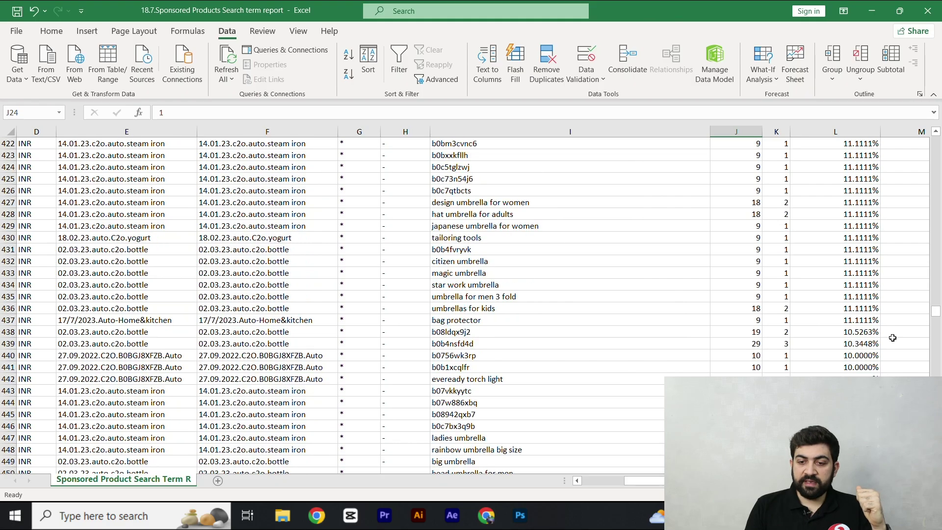
left_click(834, 334)
scroll(692, 344, "down", 5)
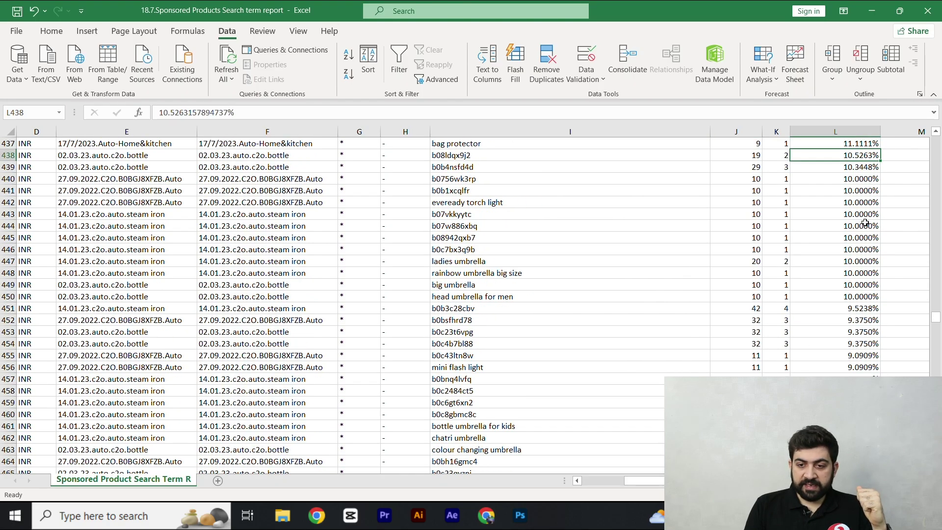
left_click(864, 182)
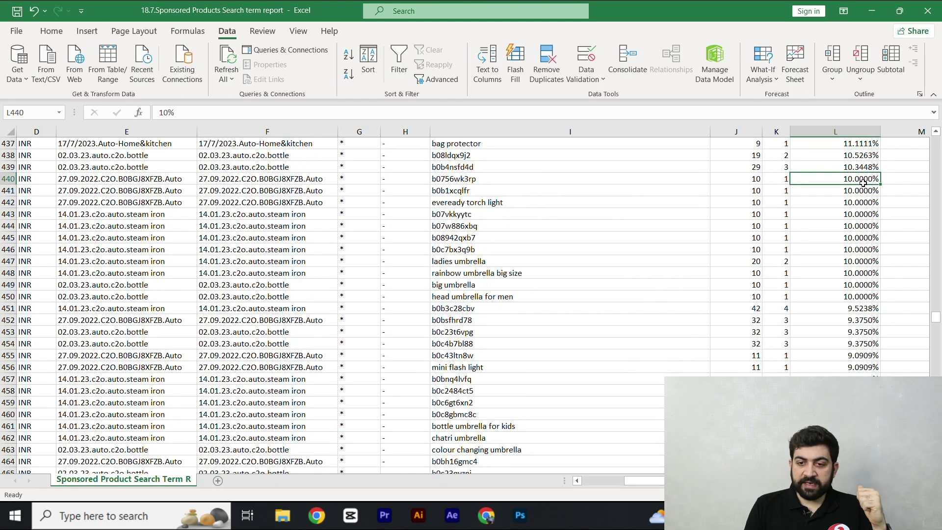
left_click(9, 179)
left_click_drag(935, 316, 935, 459)
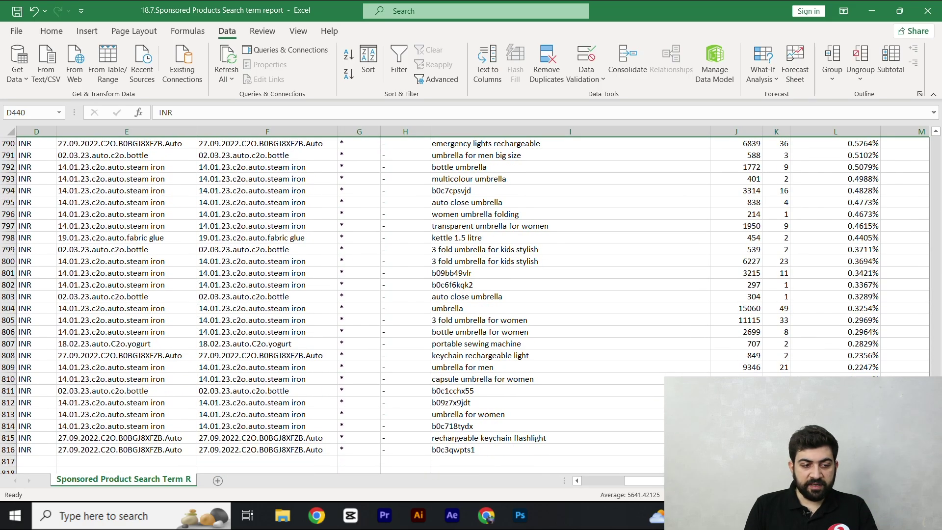
left_click(8, 449, "shift")
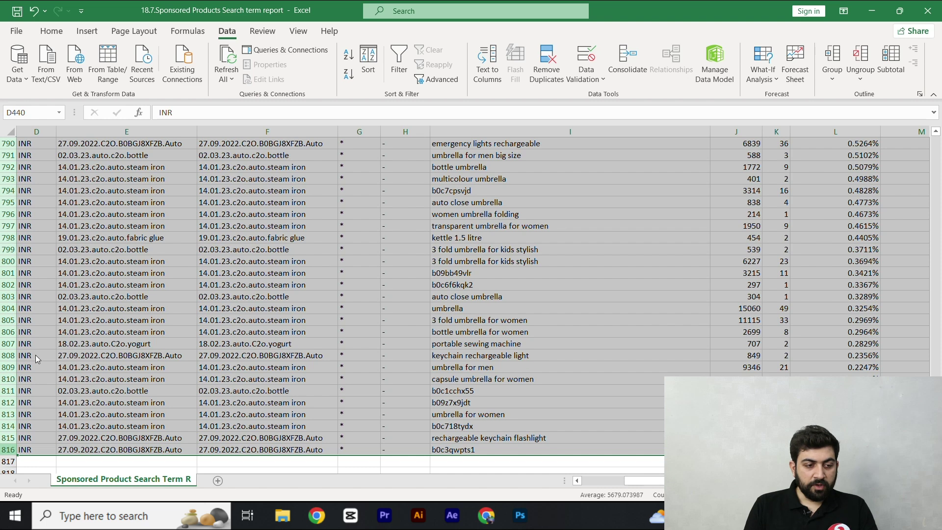
key("ctrl+minus")
left_click(440, 321)
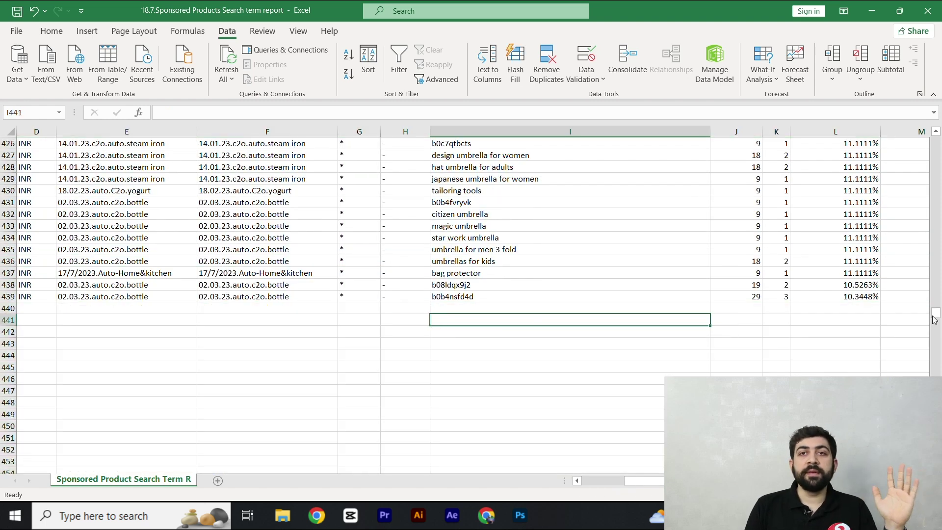
Sort the whole remaining report by Clicks from largest to smallest.
scroll(940, 295, "up", 1)
left_click_drag(935, 310, 936, 139)
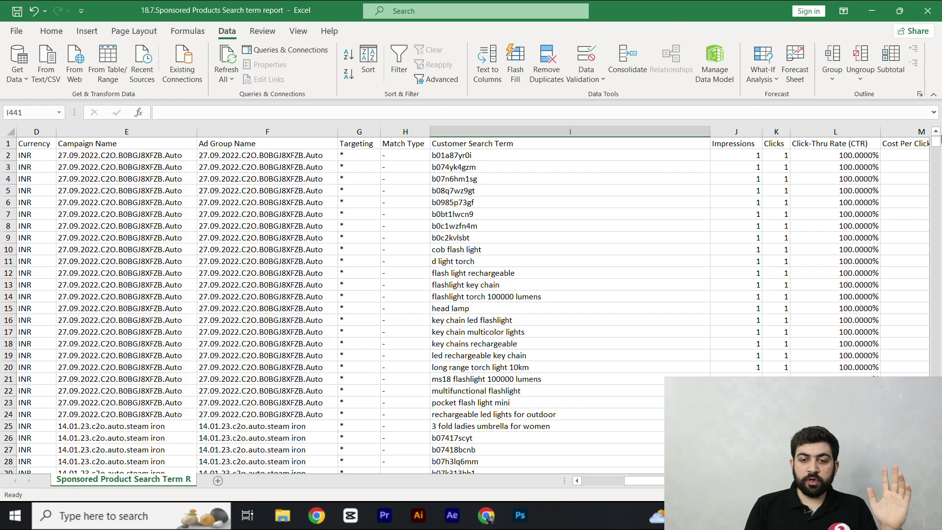
left_click(518, 309)
key("ctrl+a")
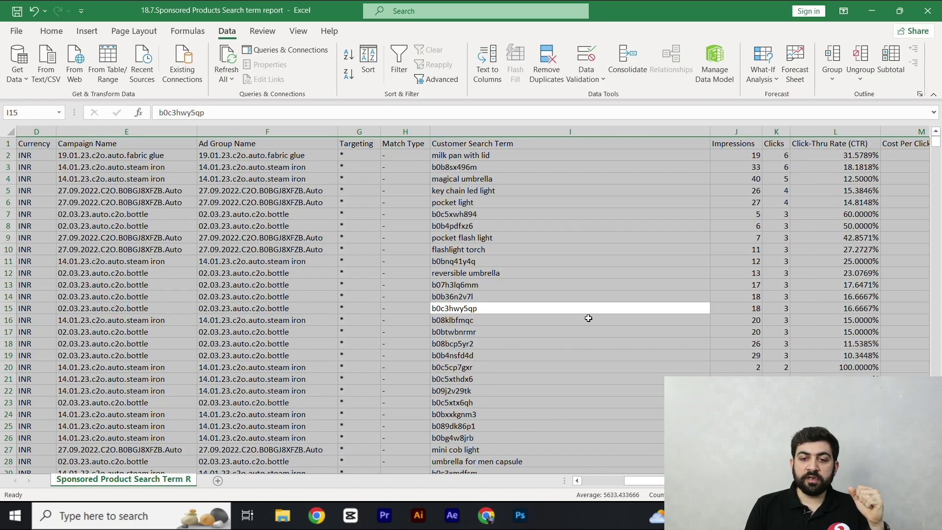
left_click(610, 239)
Review the Clicks column, then the impressions, clicks and Click-Thru Rate of "milk pan with lid" in row 2.
left_click_drag(787, 156, 789, 254)
left_click(787, 243)
left_click(472, 156)
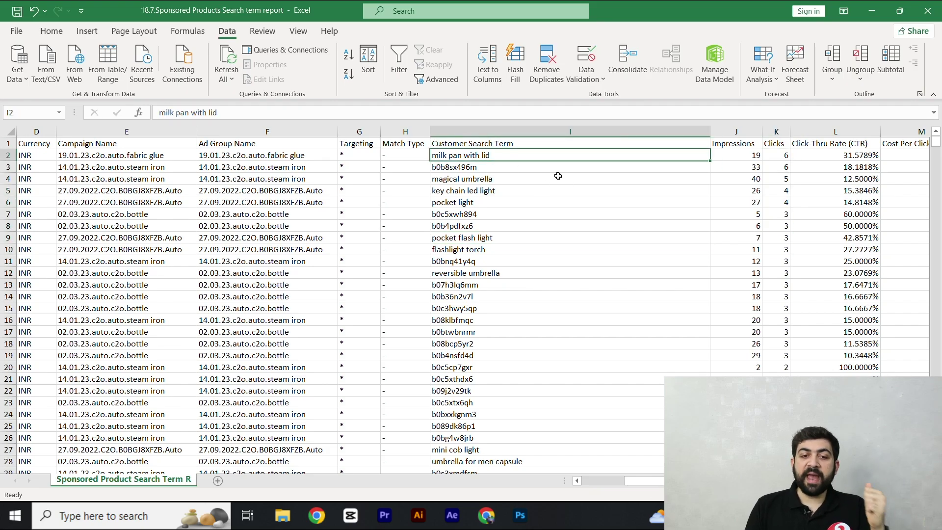
left_click(733, 159)
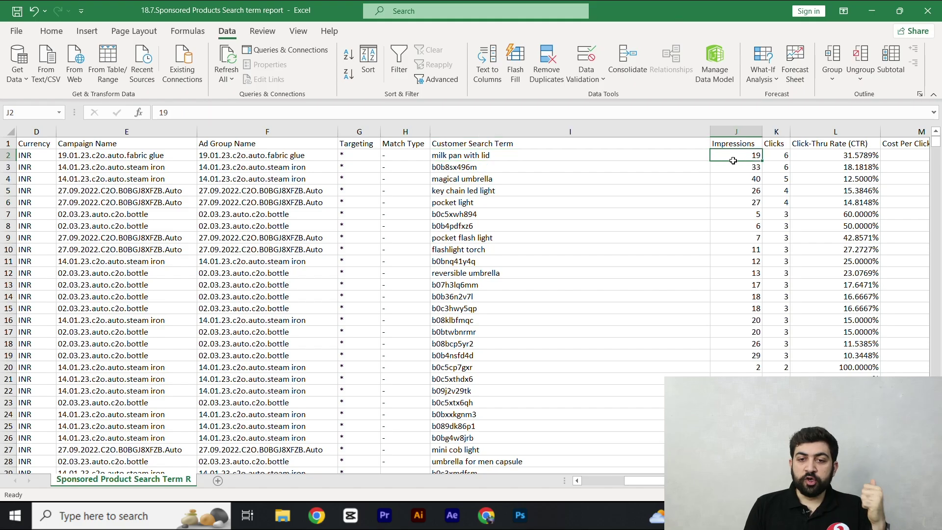
left_click(784, 158)
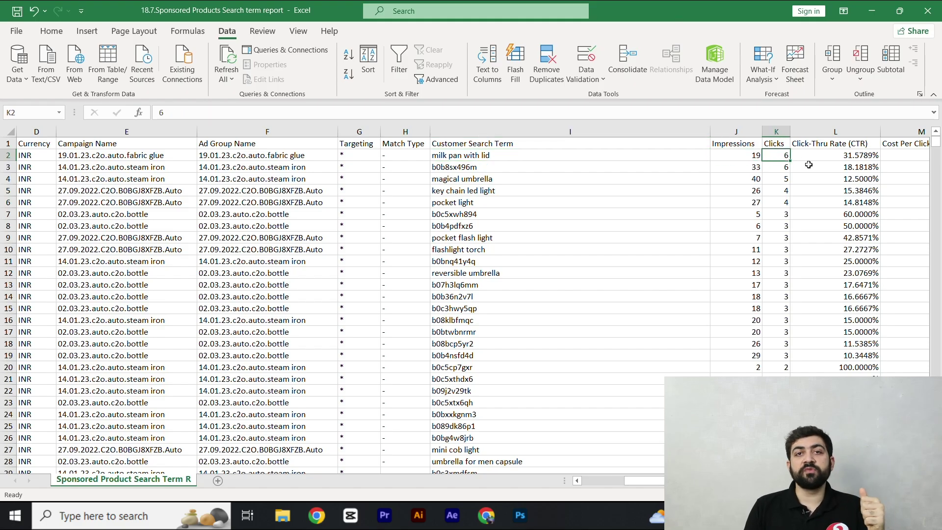
left_click(829, 156)
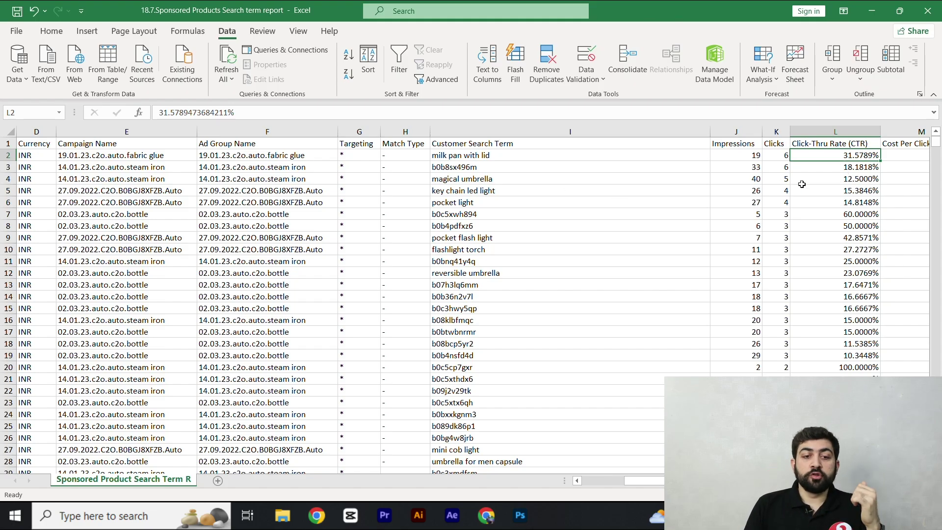
Examine the impressions and clicks of the search term "magical umbrella" in row 4.
left_click(486, 183)
left_click(716, 179)
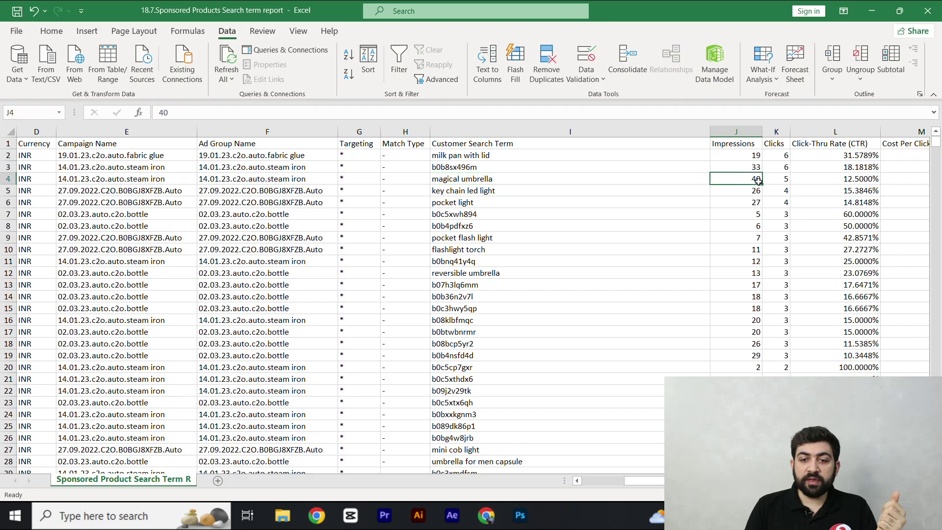
left_click(782, 181)
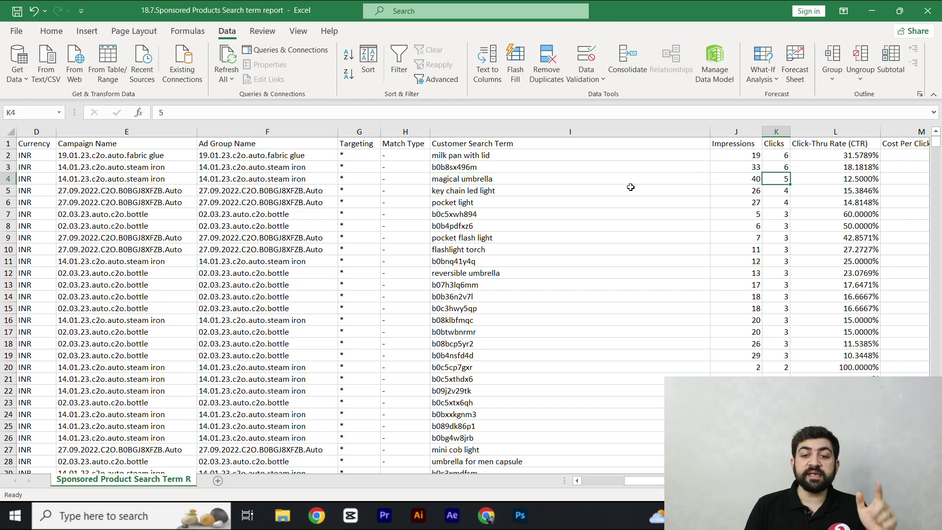
left_click(538, 179)
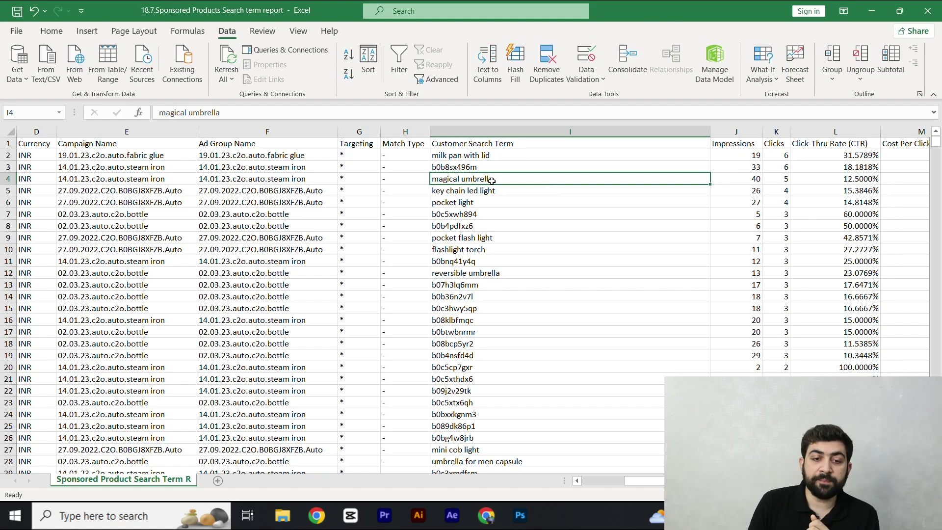
Compare the search terms "magical umbrella", "key chain led light" and "milk pan with lid" in the Customer Search Term column.
left_click(501, 194)
left_click(500, 181)
left_click(501, 193)
left_click(505, 181)
left_click(504, 191)
left_click(511, 183)
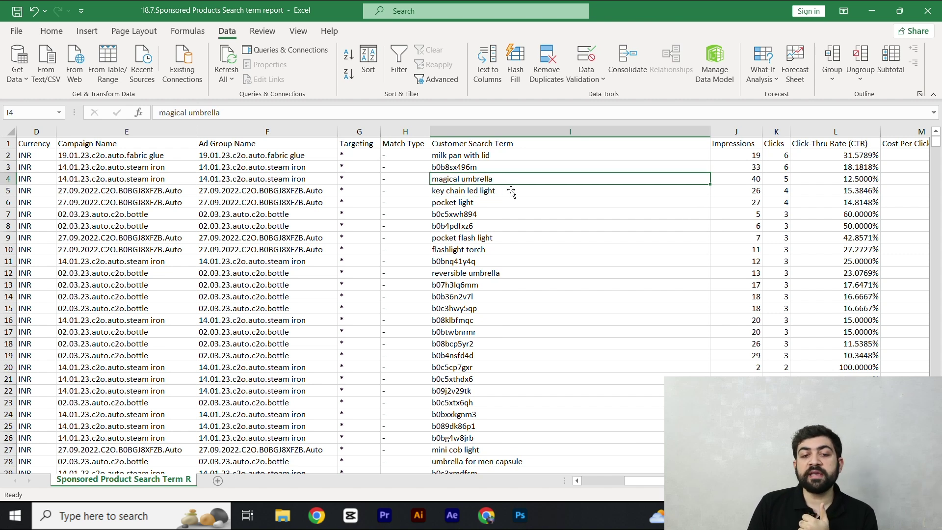
left_click(510, 191)
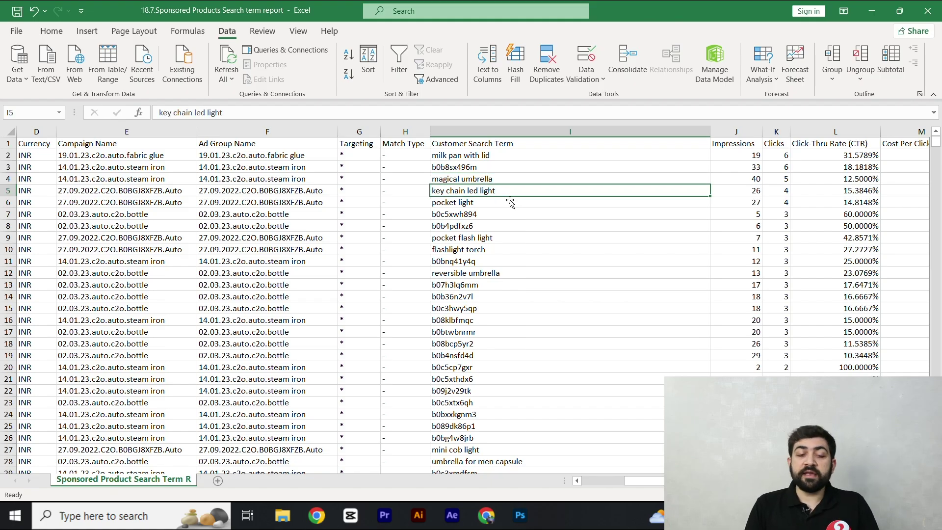
left_click(505, 183)
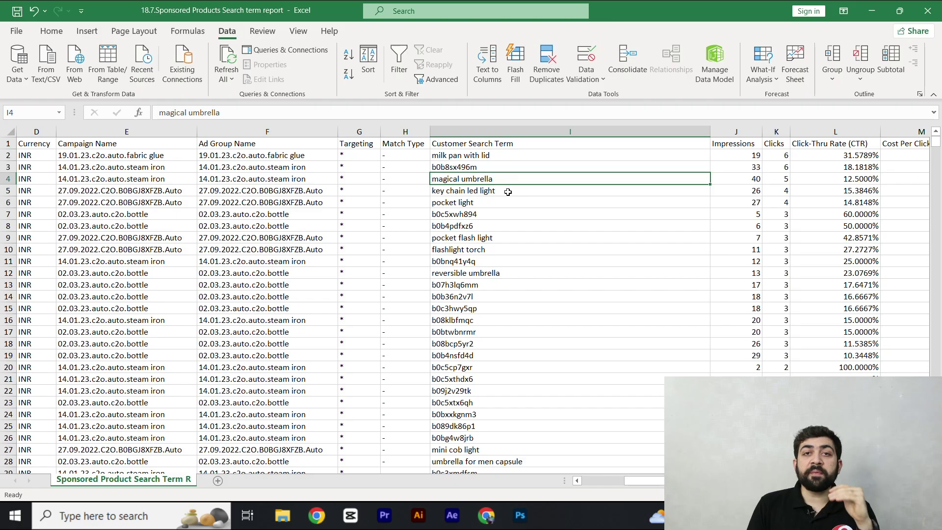
left_click(507, 193)
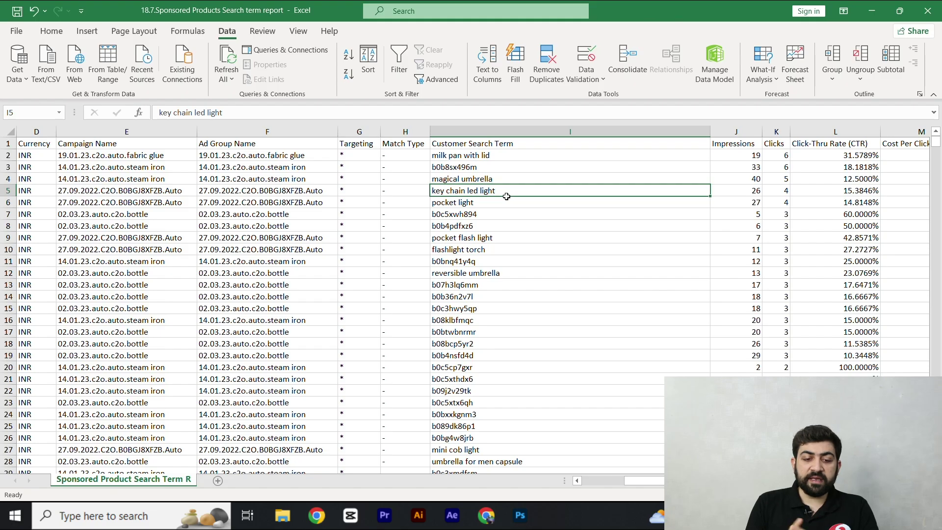
left_click(496, 132)
left_click(512, 186)
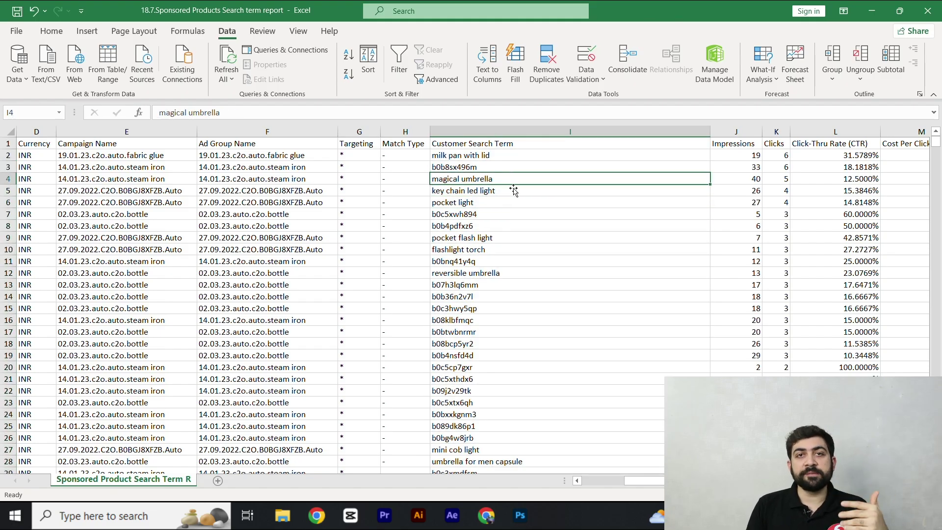
left_click(475, 156)
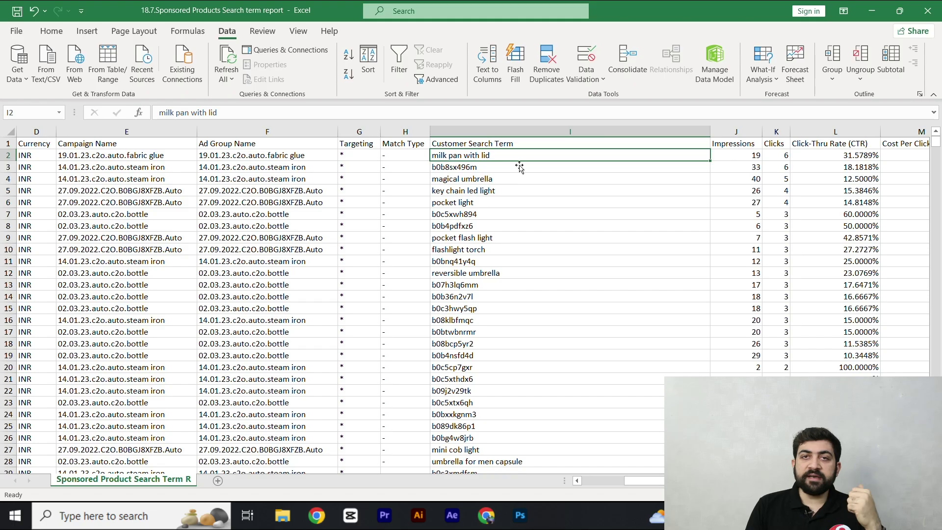
Fill the "magical umbrella" cell I4 with yellow to mark it as a relevant keyword.
left_click(493, 179)
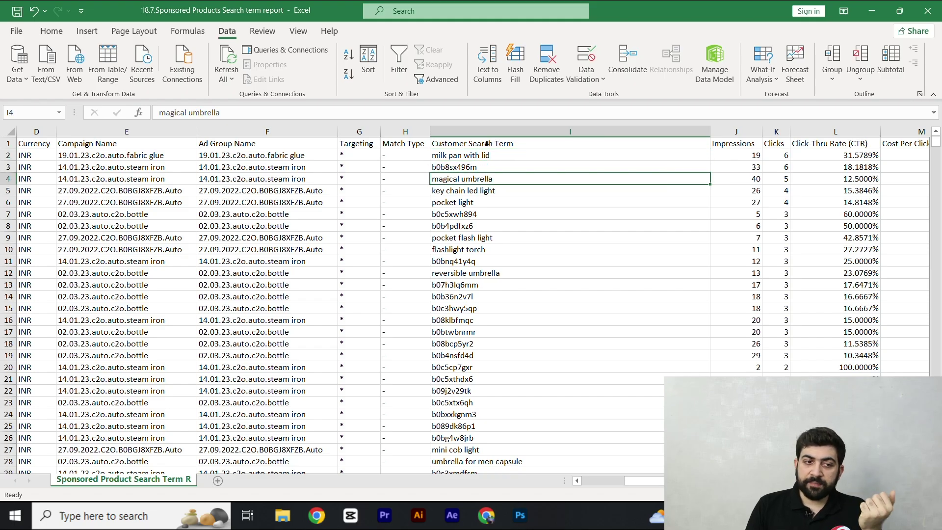
left_click(52, 31)
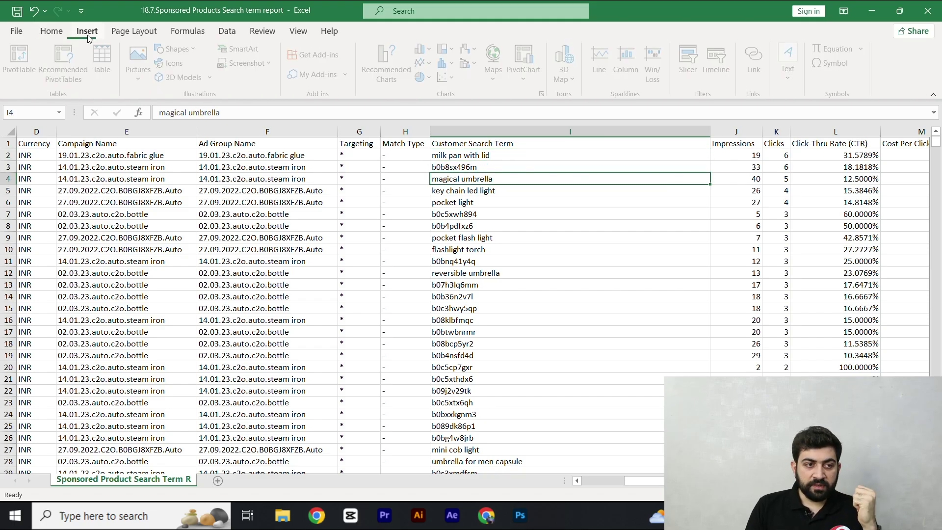
left_click(197, 74)
Check the search terms in rows 5 to 12 and fill the "reversible umbrella" cell I12 with yellow.
left_click(478, 205)
left_click(471, 190)
left_click(467, 203)
left_click_drag(476, 215, 469, 227)
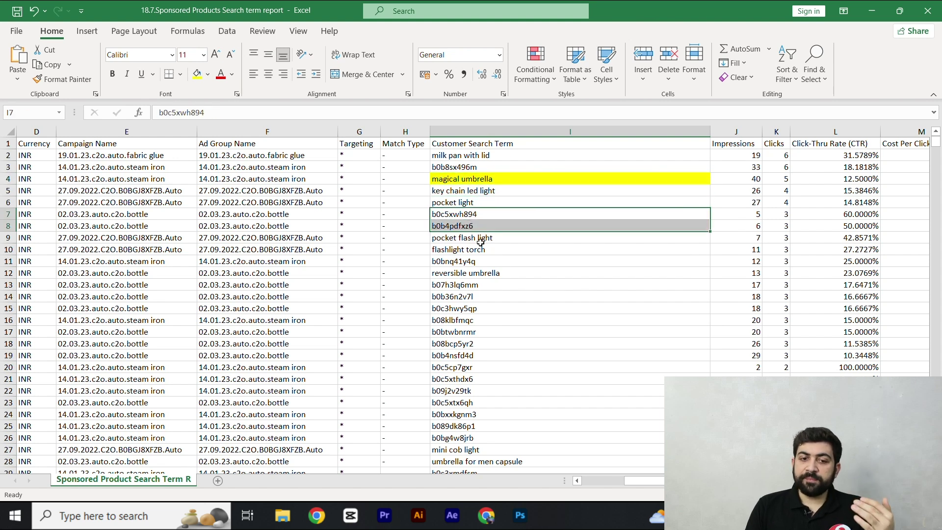
left_click(480, 240)
left_click(471, 277)
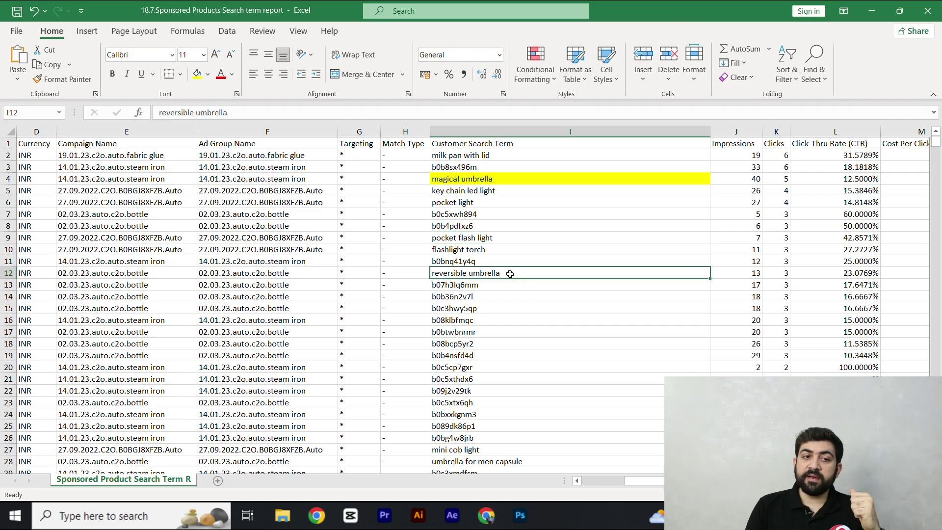
left_click(197, 74)
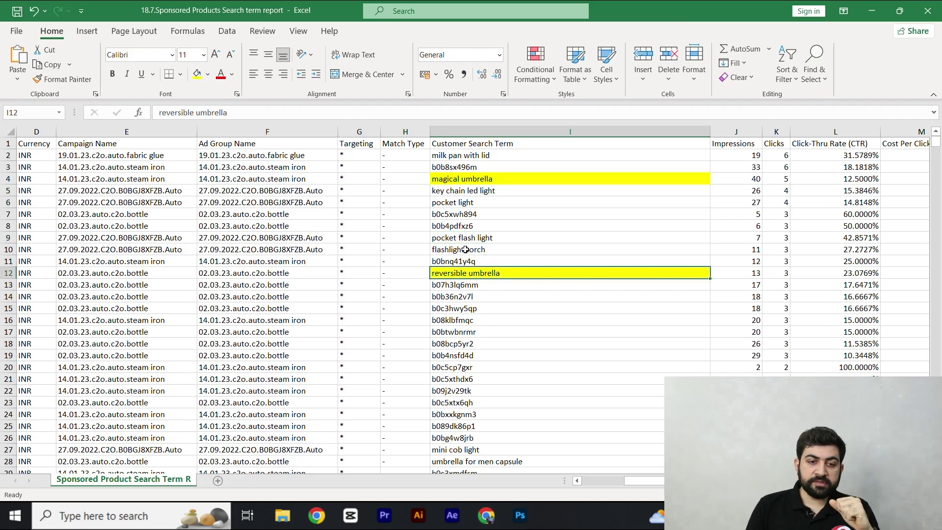
Check the product-code entries from row 15 down and fill the "umbrella for men capsule" cell I28 with yellow.
left_click_drag(510, 308, 475, 451)
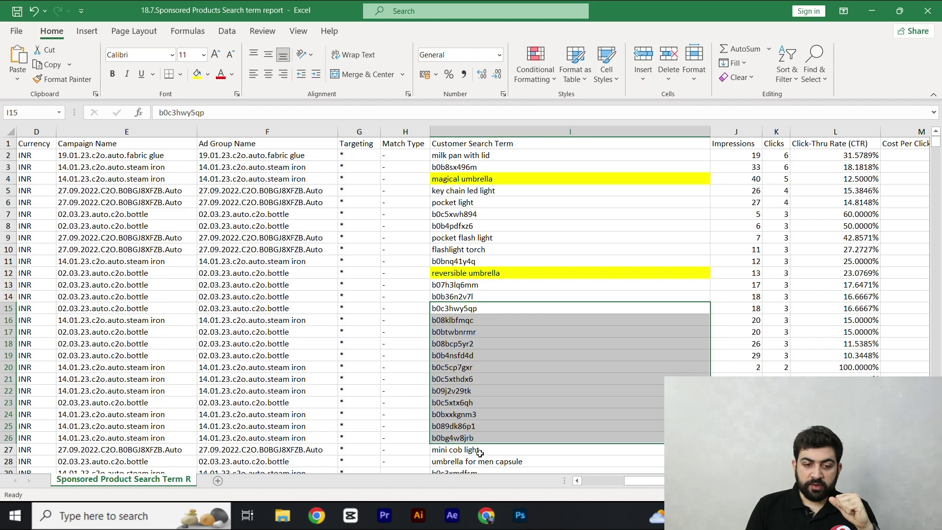
left_click(476, 462)
left_click(197, 73)
Find the search term "design umbrella" in row 42 and fill its cell with yellow.
scroll(510, 329, "down", 3)
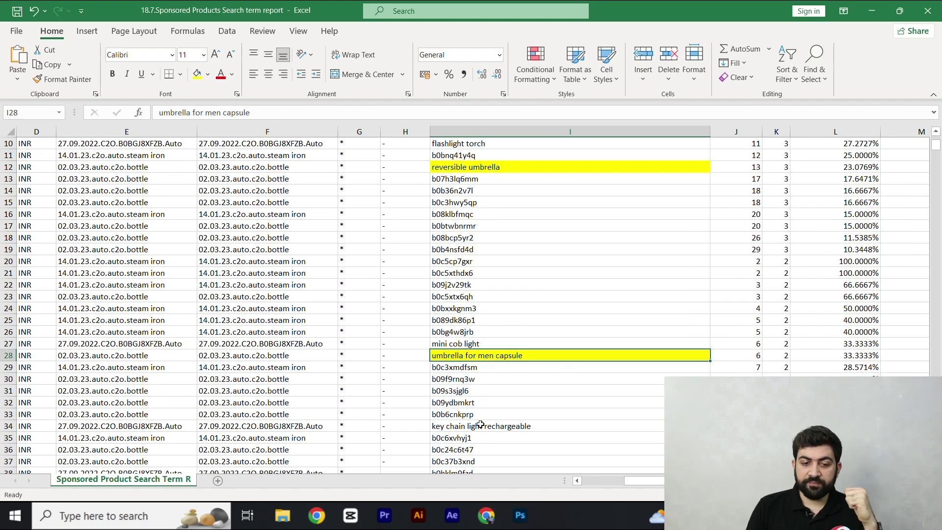
scroll(467, 393, "down", 3)
scroll(467, 401, "down", 1)
left_click(469, 383)
left_click(197, 73)
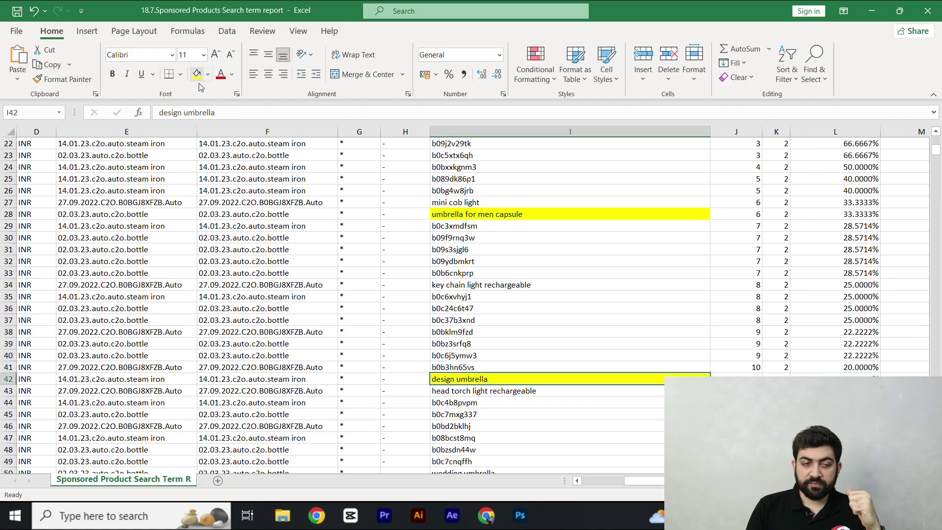
Find the search term "wedding umbrella" in row 50 and fill its cell with yellow.
scroll(461, 343, "down", 3)
scroll(461, 343, "down", 1)
left_click(468, 333)
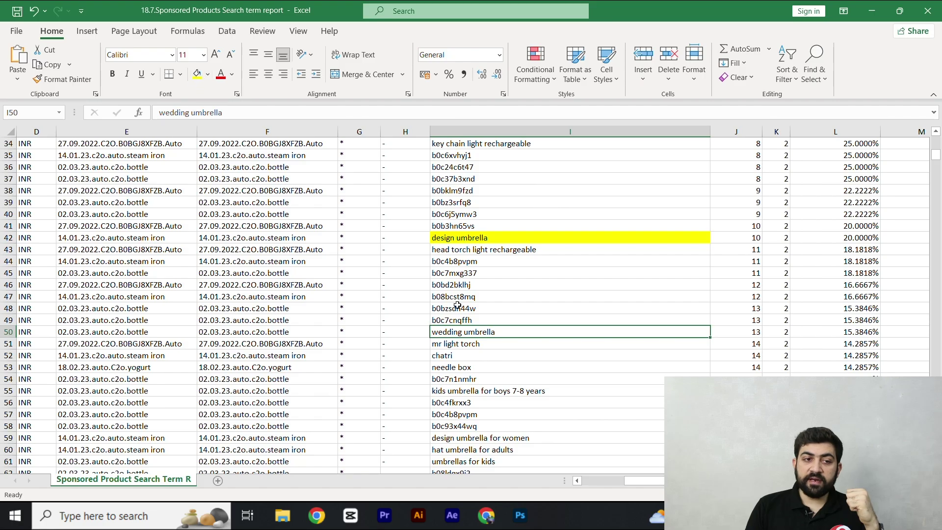
scroll(530, 267, "up", 11)
scroll(530, 267, "down", 10)
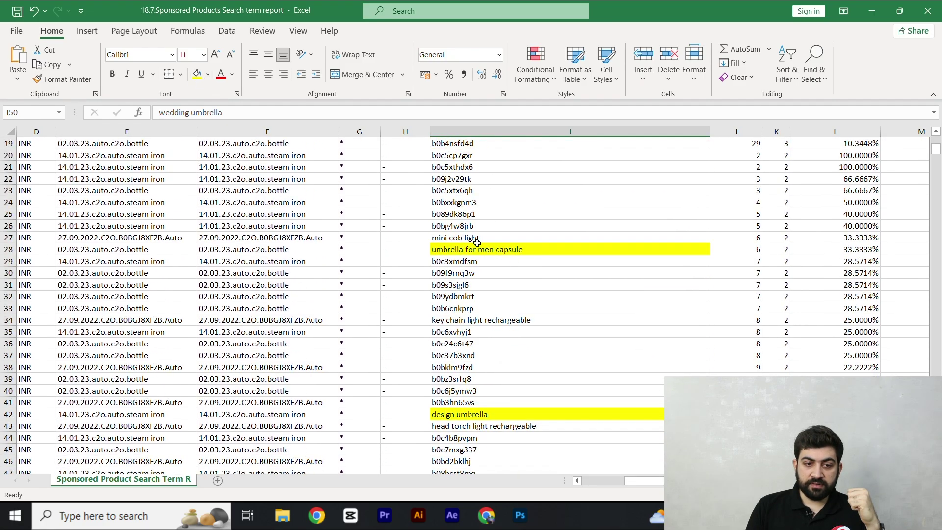
left_click(198, 74)
Review the search terms around row 50 and the highlighted umbrella keywords up to the start of the report.
left_click(646, 424)
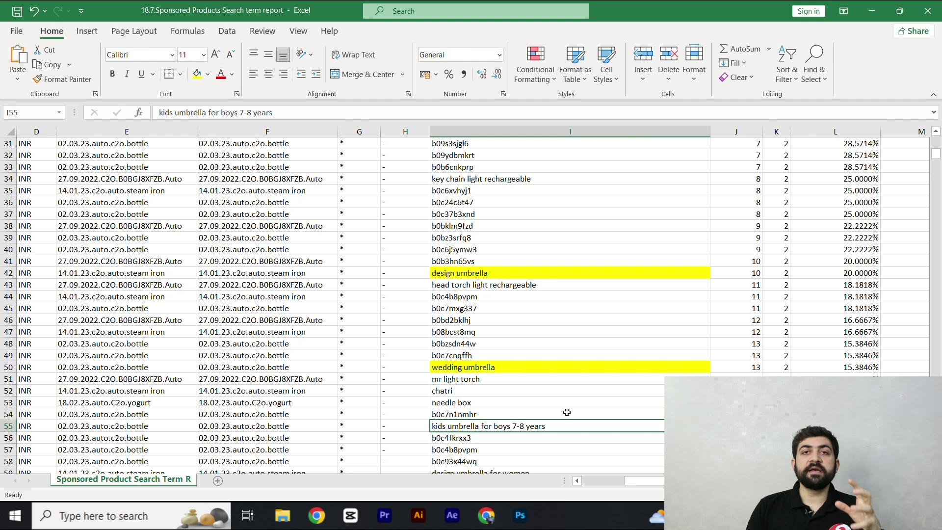
left_click(486, 380)
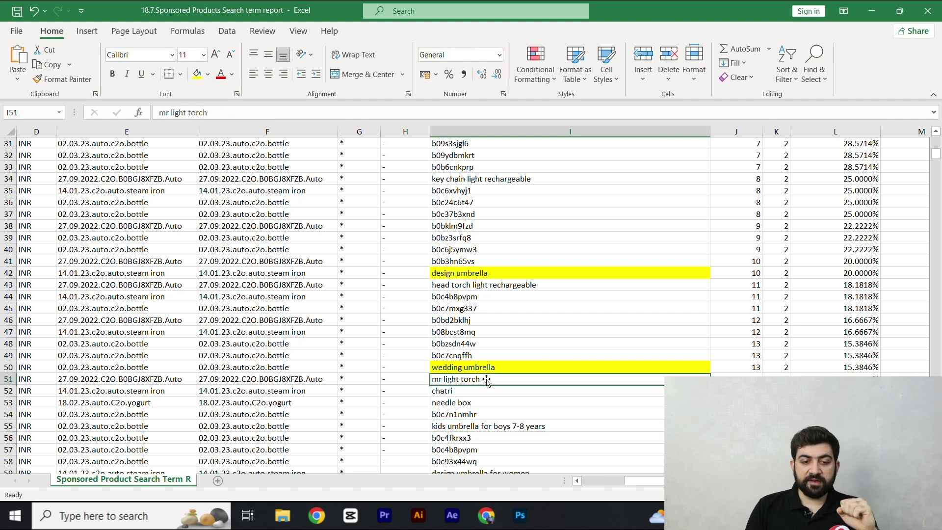
left_click(490, 372)
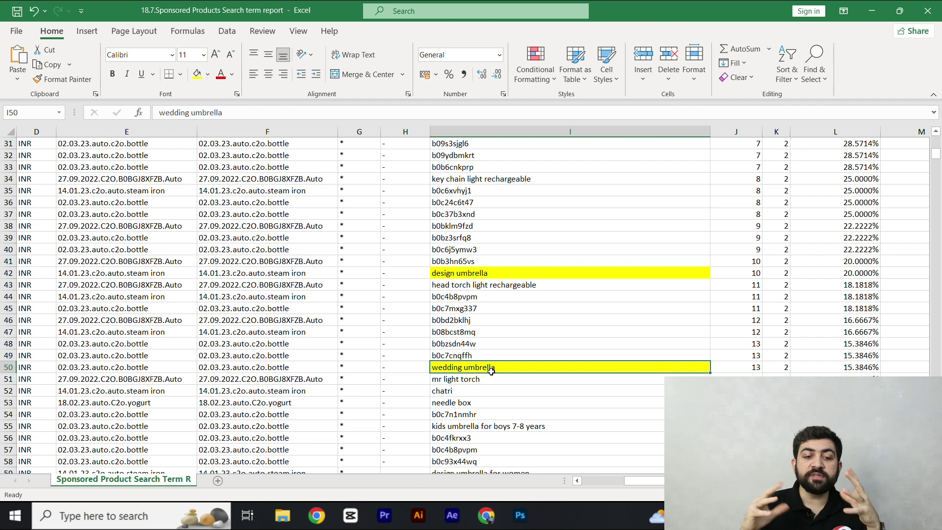
scroll(491, 371, "up", 10)
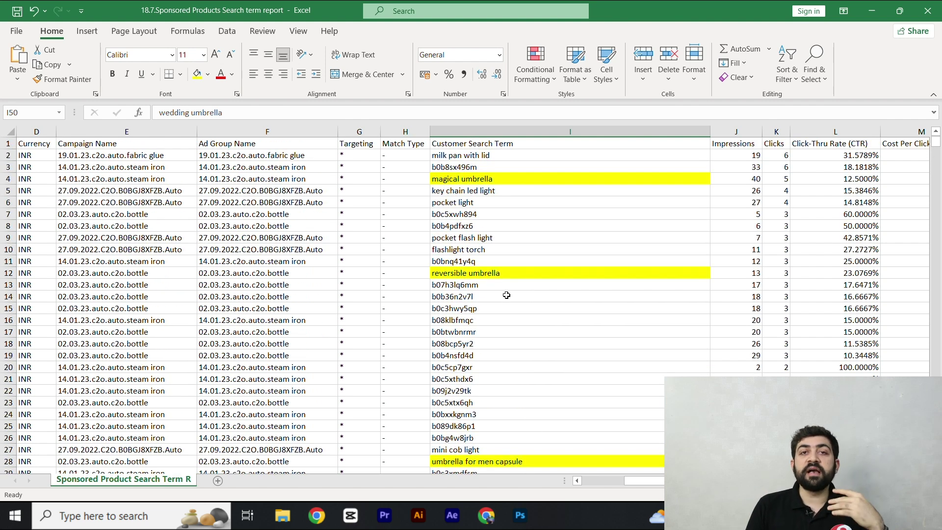
Delete rows 2 and 3 above the "magical umbrella" search term.
left_click(8, 202)
left_click(8, 155)
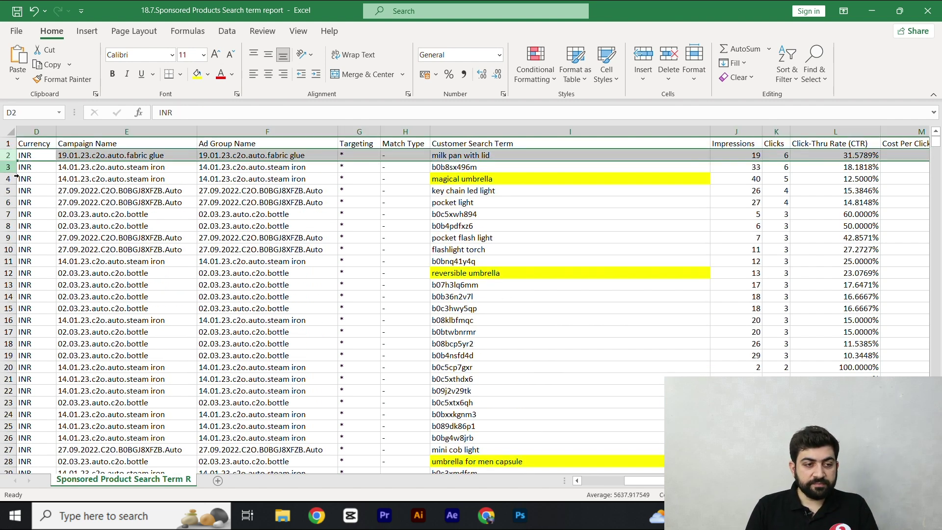
key("shift+Down")
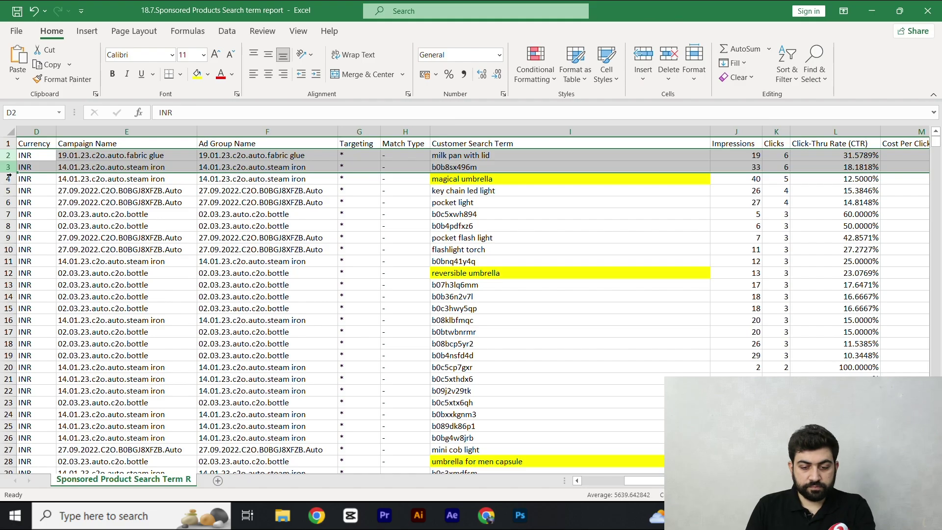
key("ctrl+minus")
left_click(128, 240)
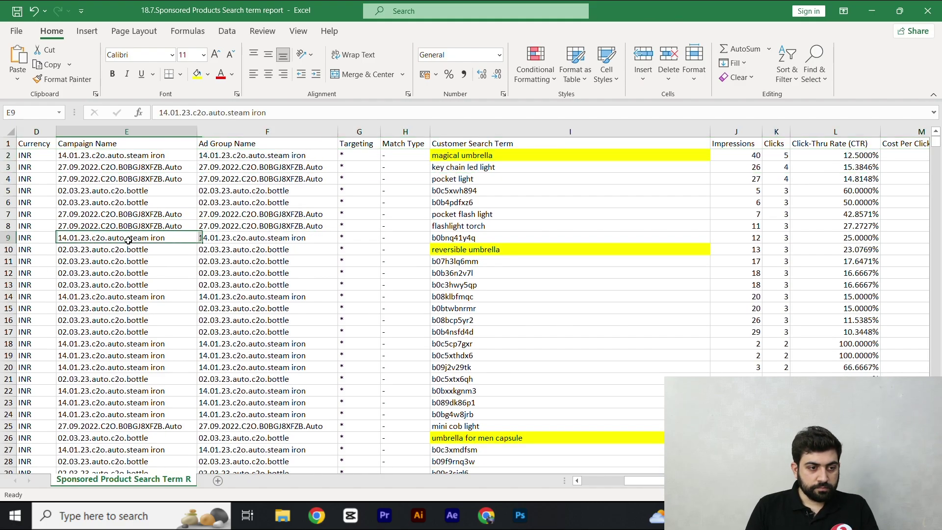
Delete rows 3 to 9, between the "magical umbrella" and "reversible umbrella" search terms.
left_click(8, 167)
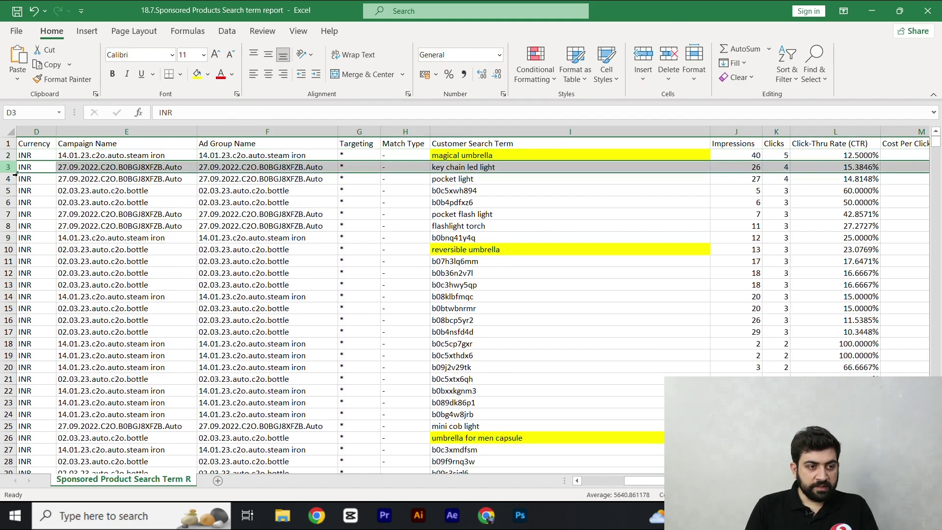
left_click(10, 238, "shift")
key("ctrl+minus")
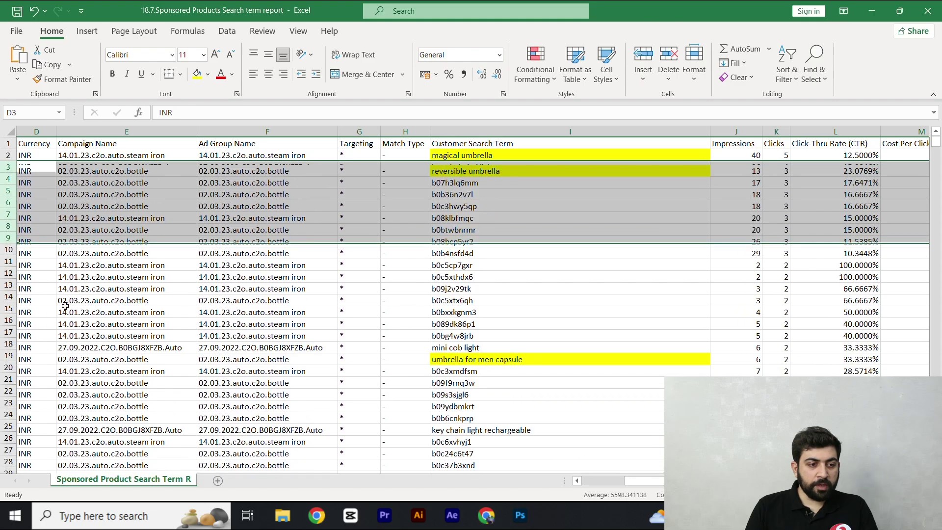
left_click(62, 238)
Delete rows 4 to 18, between the "reversible umbrella" and "umbrella for men capsule" search terms.
left_click(7, 178)
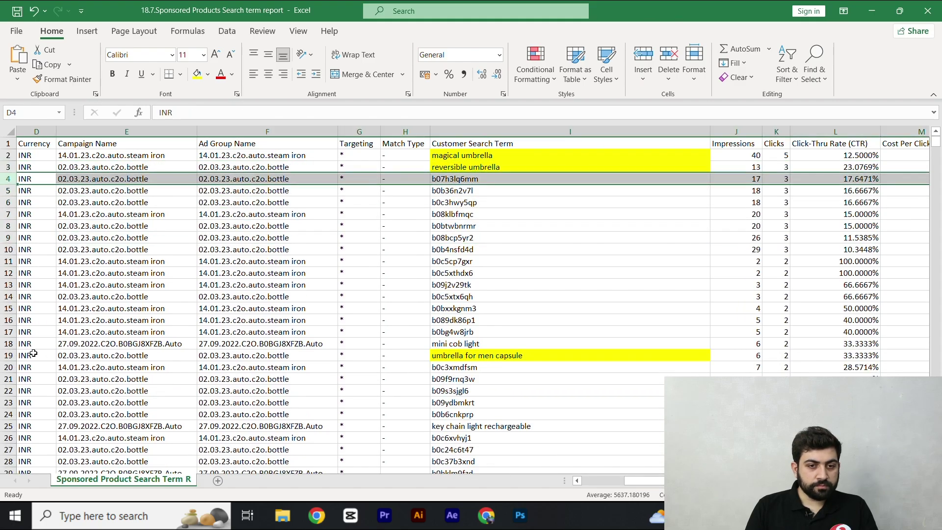
left_click(8, 344, "shift")
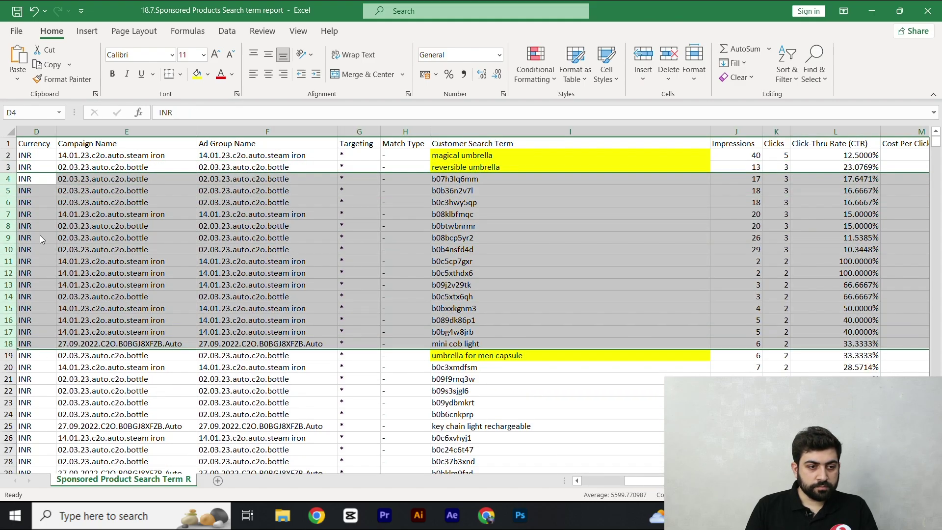
key("ctrl+minus")
left_click(165, 284)
Delete rows 5 to 17, between the "umbrella for men capsule" and "design umbrella" search terms.
left_click(8, 191)
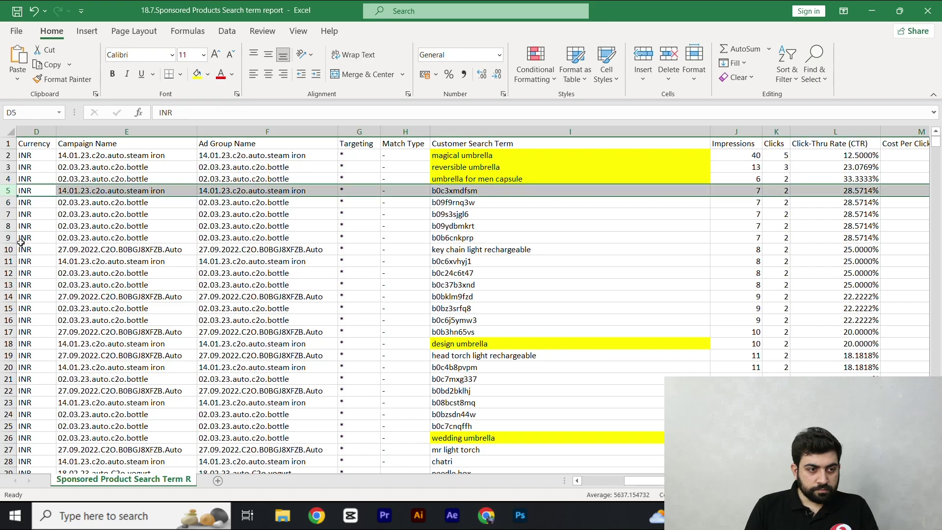
left_click(8, 331, "shift")
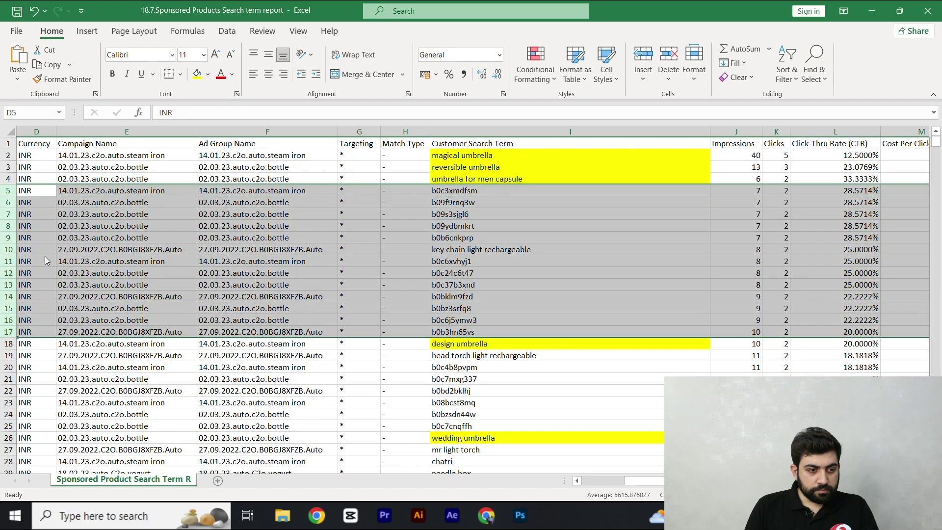
key("ctrl+minus")
left_click(519, 246)
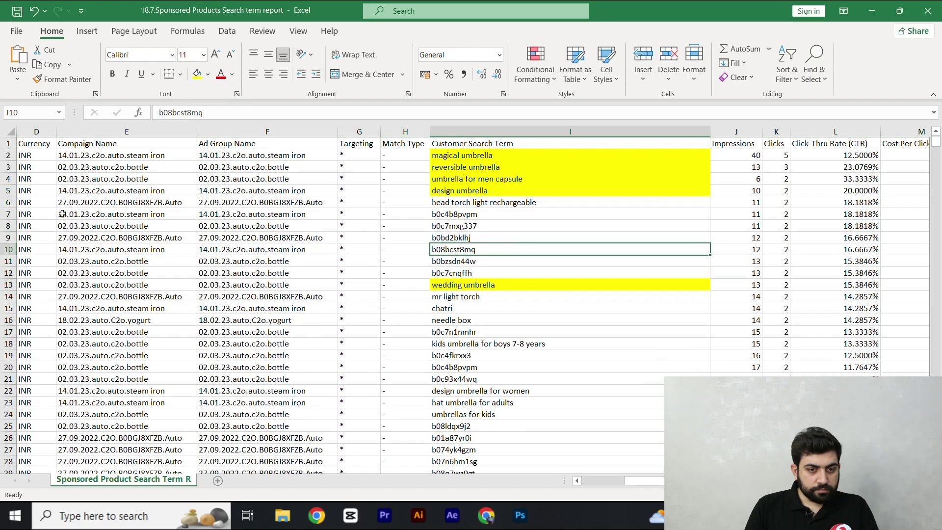
Delete all the unhighlighted rows between the "design umbrella" and "wedding umbrella" search terms.
left_click(9, 208)
left_click_drag(10, 205, 12, 268)
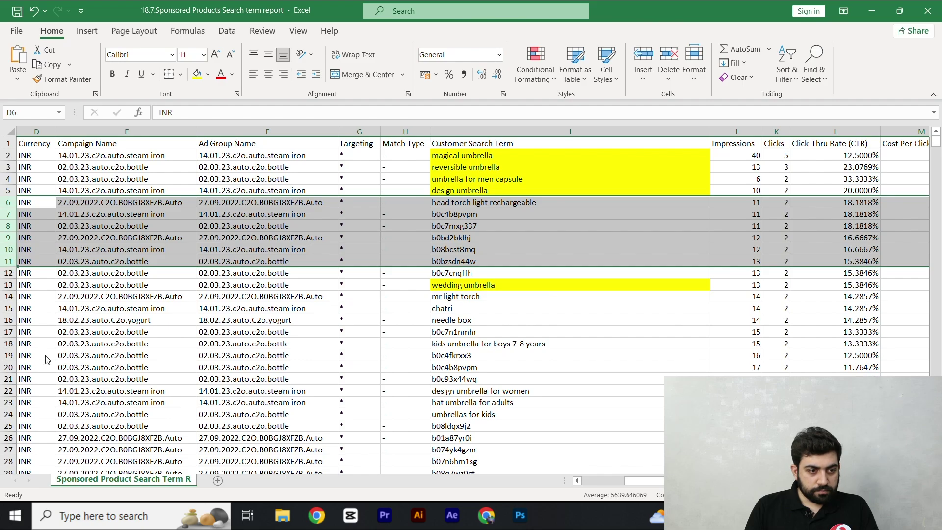
key("ctrl+minus")
left_click(240, 284)
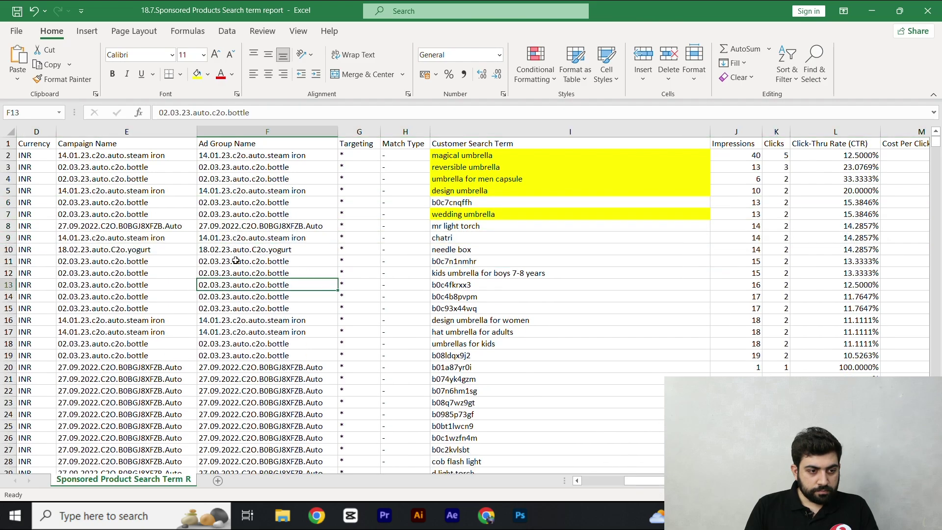
left_click(10, 205)
key("ctrl+minus")
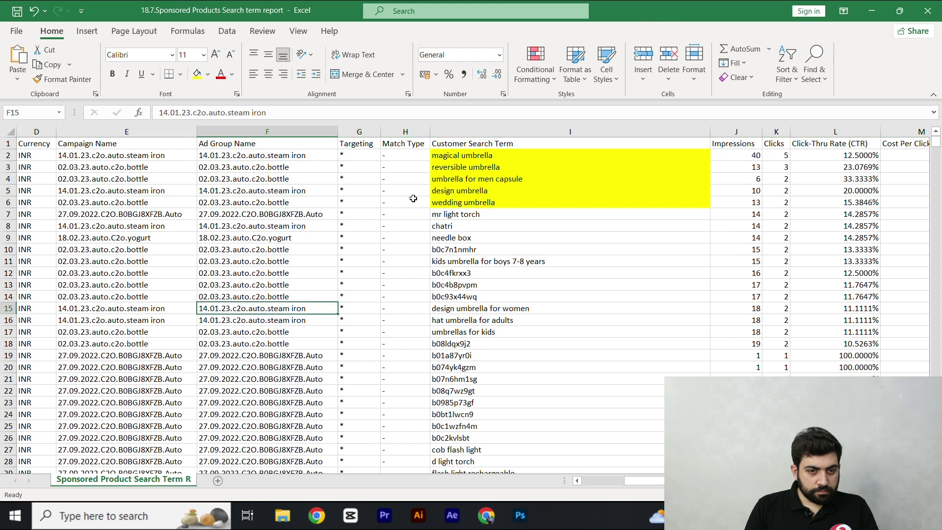
Delete all the remaining rows below "wedding umbrella", from row 7 to row 395.
left_click_drag(478, 156, 479, 208)
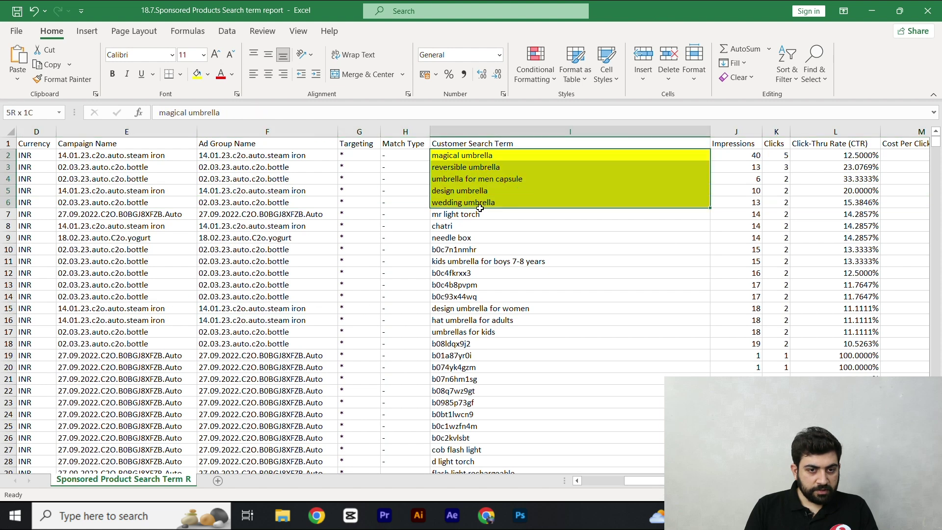
left_click(9, 214)
mouse_move(937, 147)
left_mouse_down()
mouse_move(937, 412)
mouse_move(935, 297)
left_mouse_up()
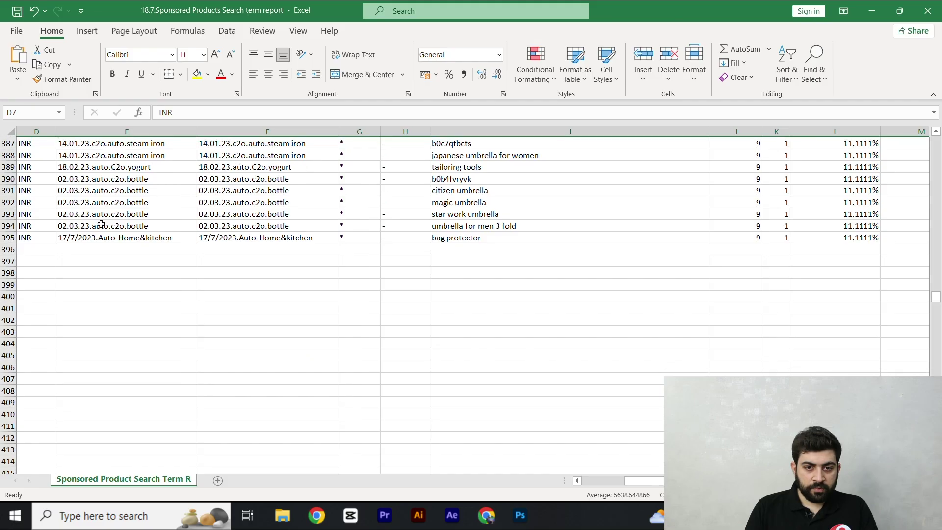
left_click(9, 238, "shift")
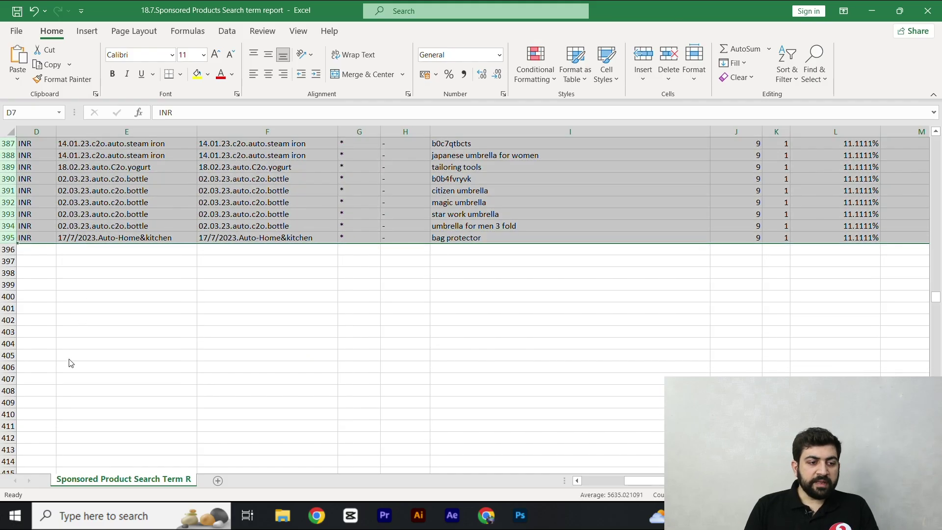
key("ctrl+minus")
left_click(535, 308)
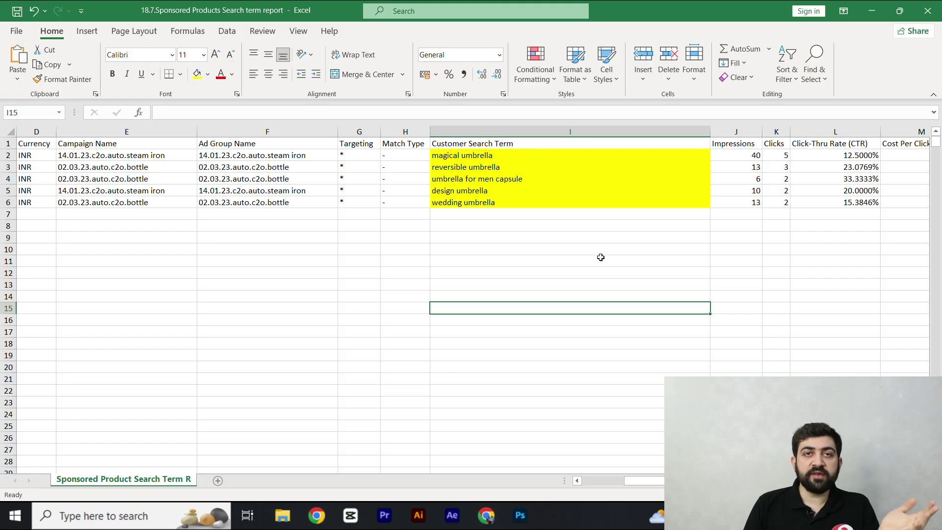
Copy the five highlighted umbrella search terms in cells I2 to I6.
left_click_drag(454, 211, 467, 412)
left_click(496, 357)
left_click_drag(463, 156, 473, 206)
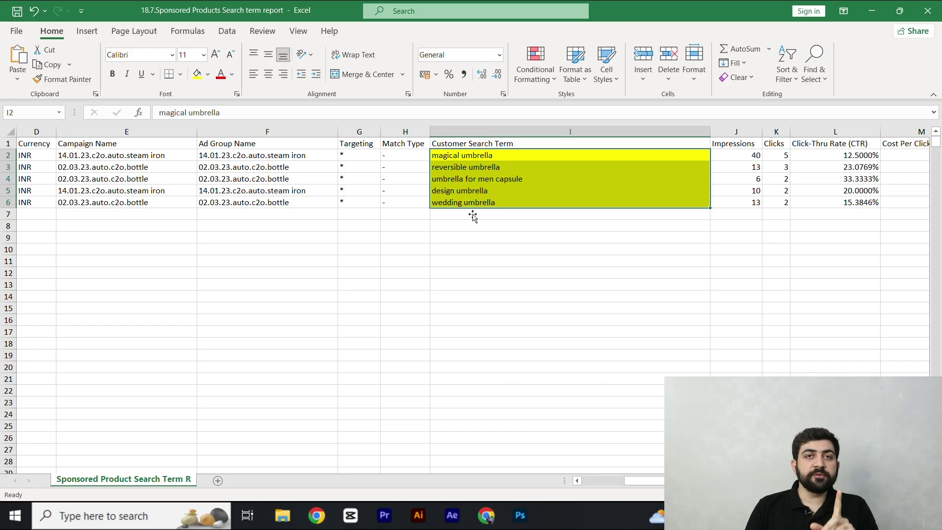
key("ctrl+c")
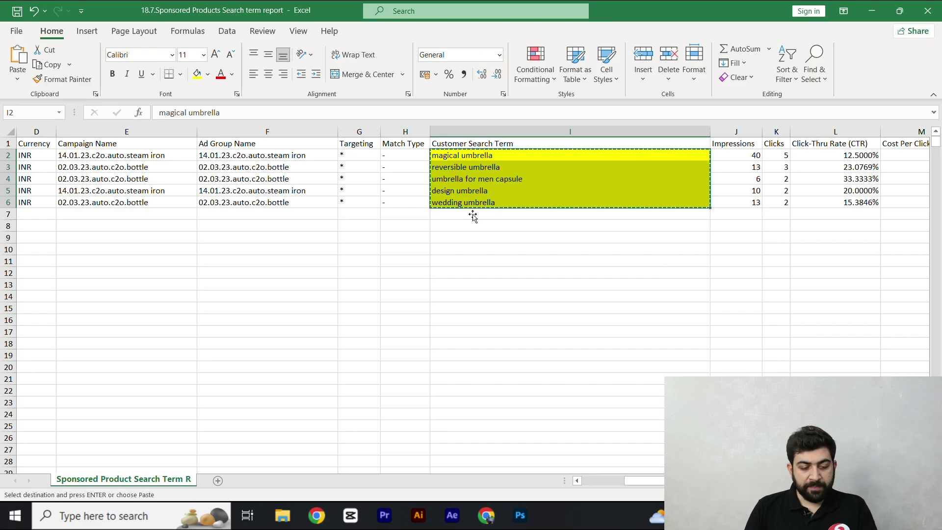
left_click(482, 291)
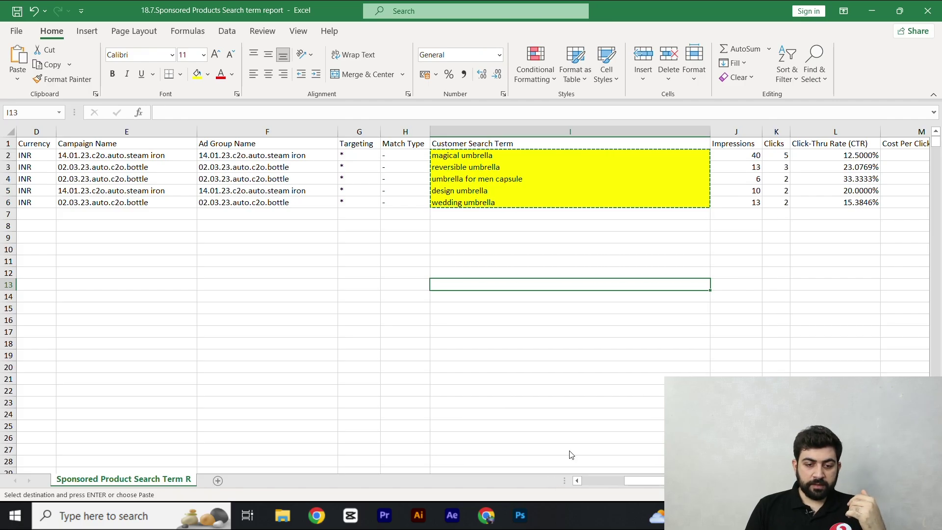
Switch to Chrome and create a blank Google Docs document in a new tab.
left_click(557, 405)
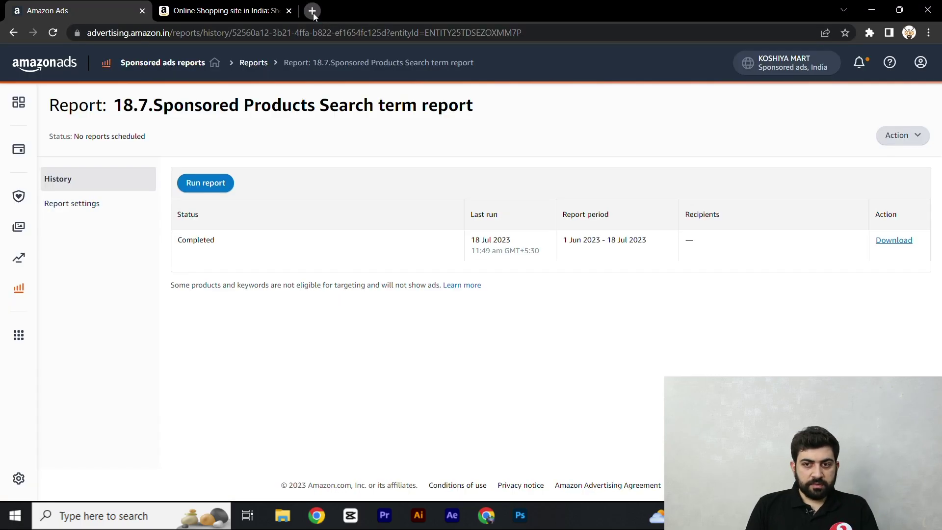
left_click(312, 13)
left_click(894, 85)
scroll(883, 227, "down", 4)
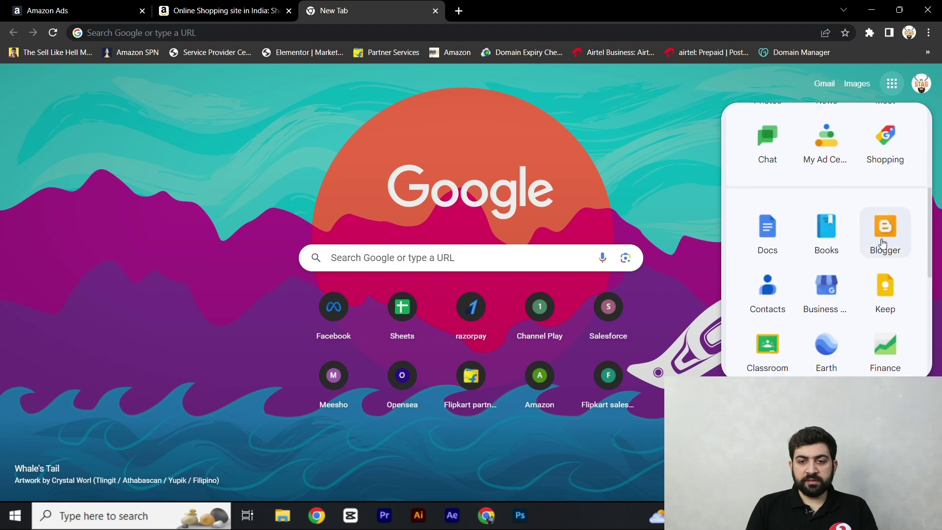
left_click(770, 243)
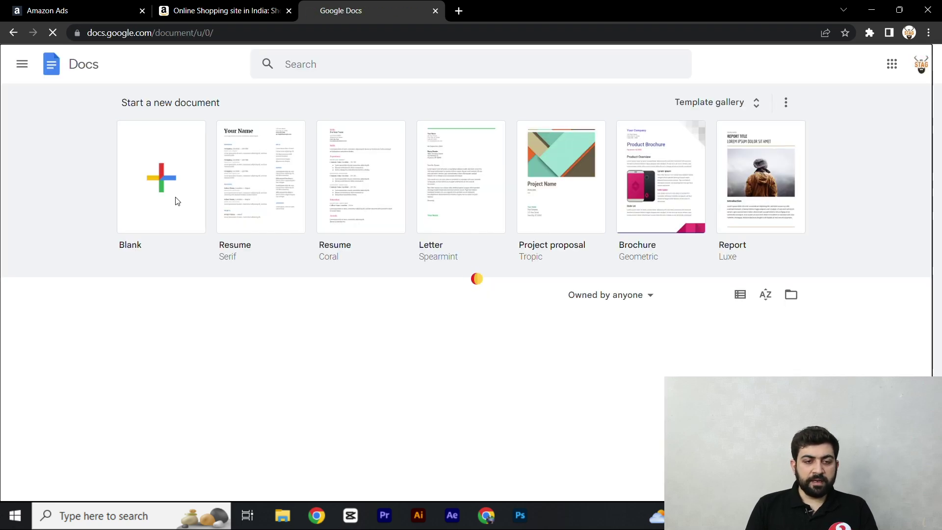
left_click(201, 202)
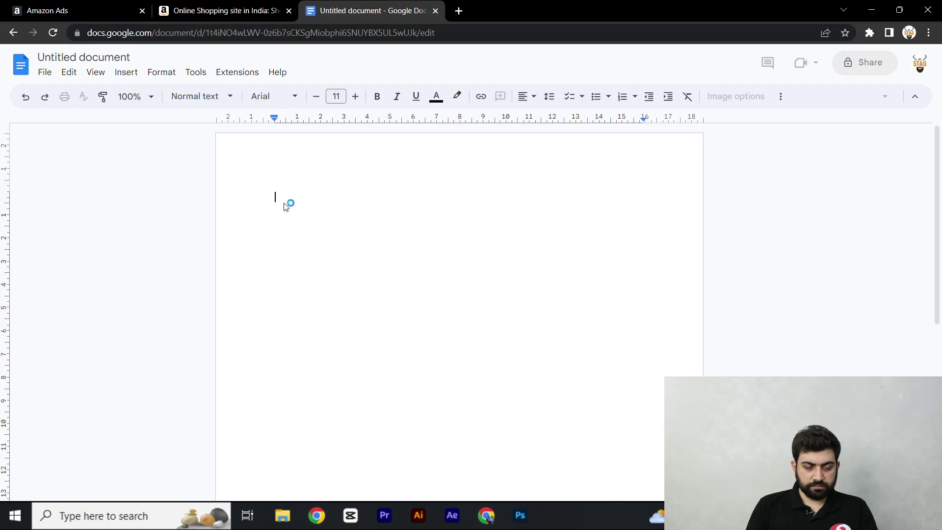
Paste the copied umbrella search terms into the blank document.
key("ctrl+v")
left_click_drag(354, 297, 296, 225)
double_click(399, 323)
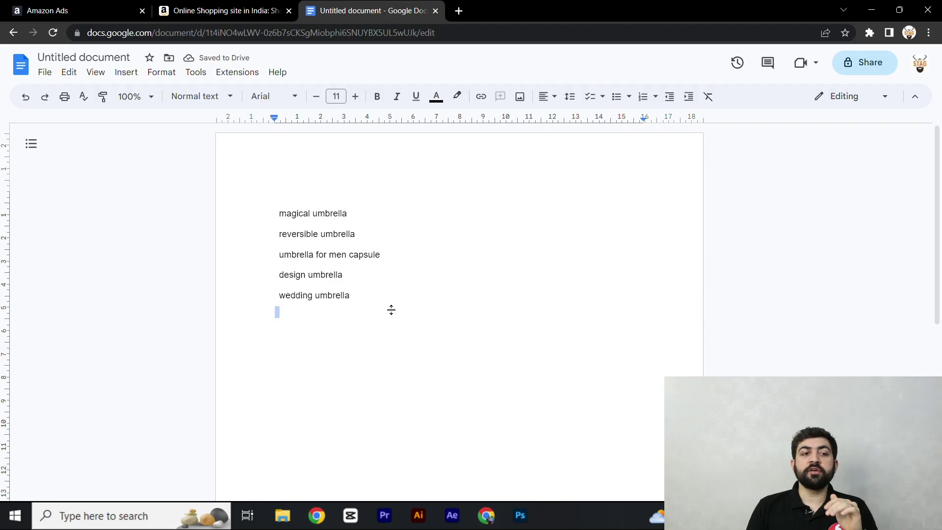
Open Seller Central from the Amazon Ads tools and go to the Manage All Inventory page.
left_click(77, 3)
left_click(19, 336)
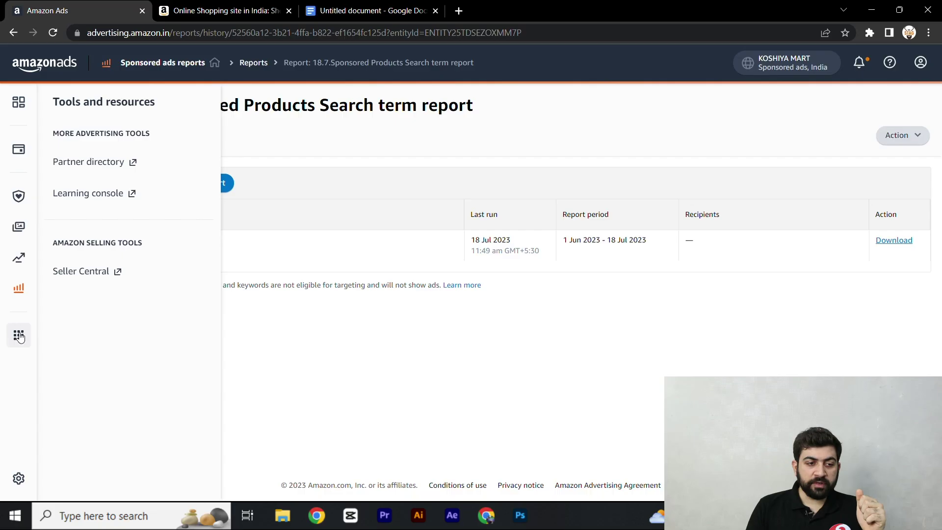
left_click(79, 277)
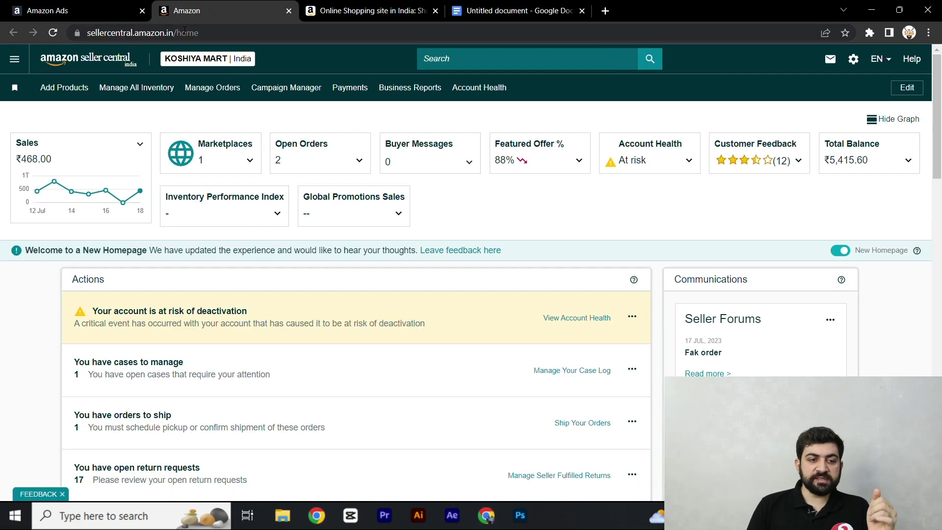
mouse_move(213, 70)
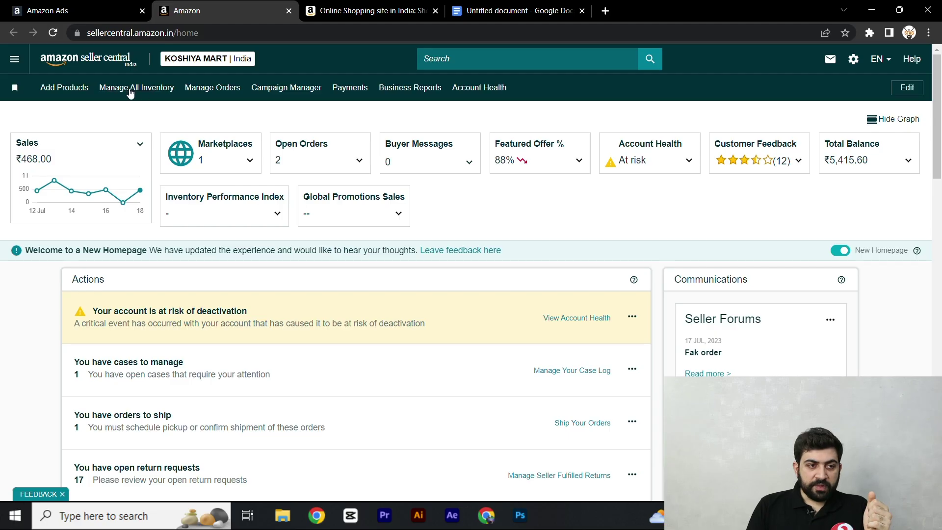
left_click(12, 63)
mouse_move(43, 122)
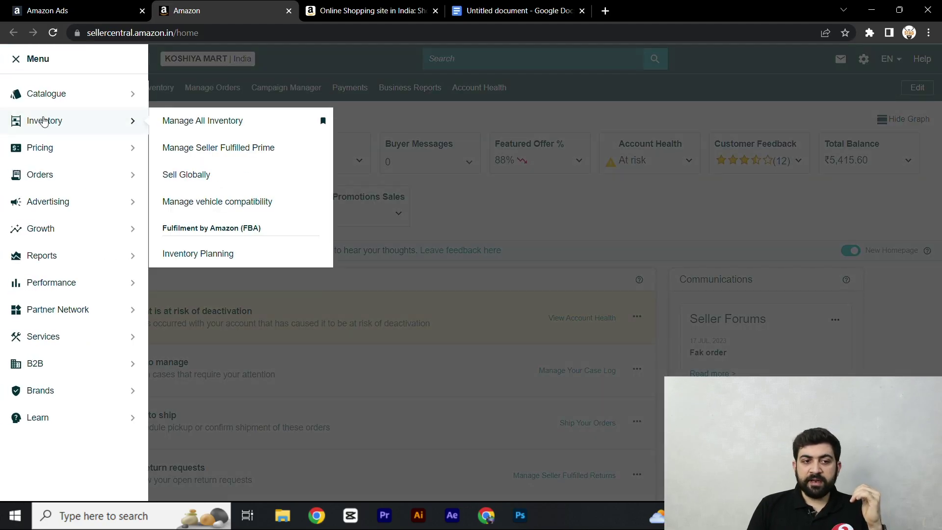
left_click(200, 124)
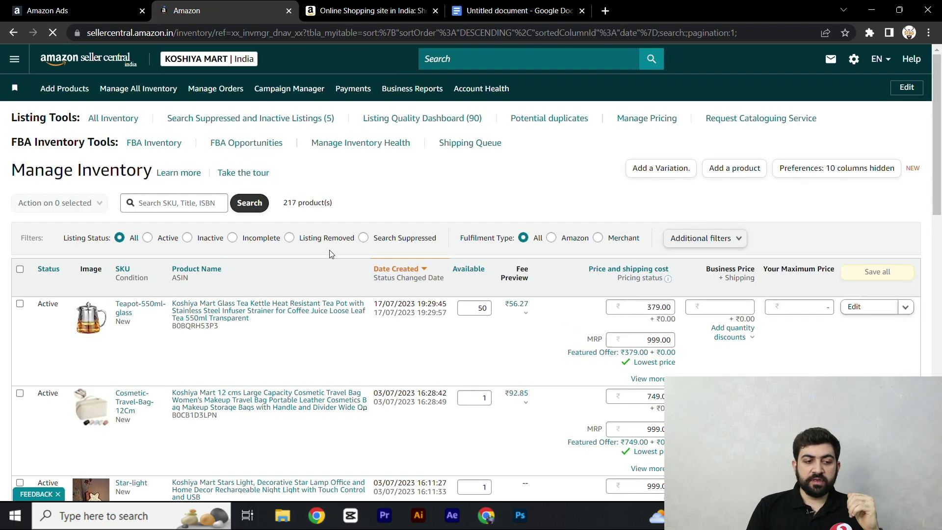
Find the rainbow golf umbrella listing with SKU UMBRELLA in the inventory and select it.
scroll(448, 279, "down", 11)
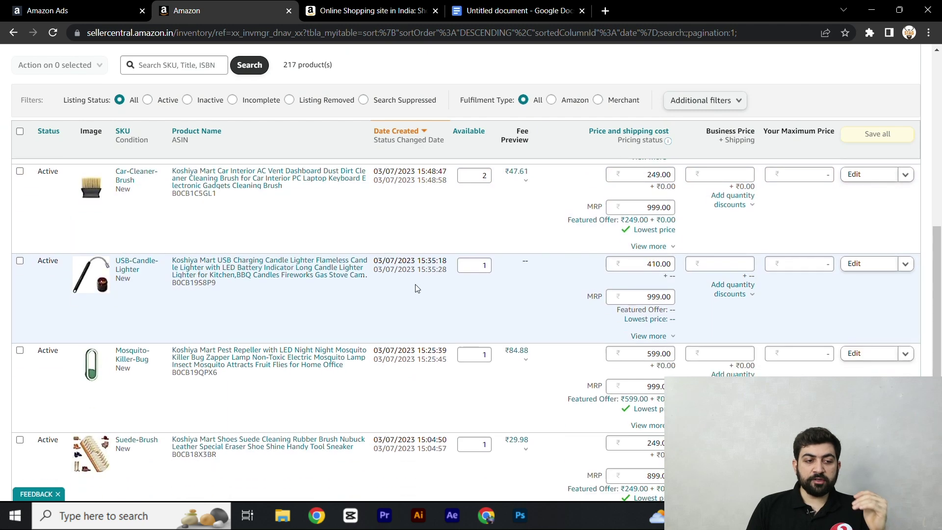
scroll(375, 308, "down", 7)
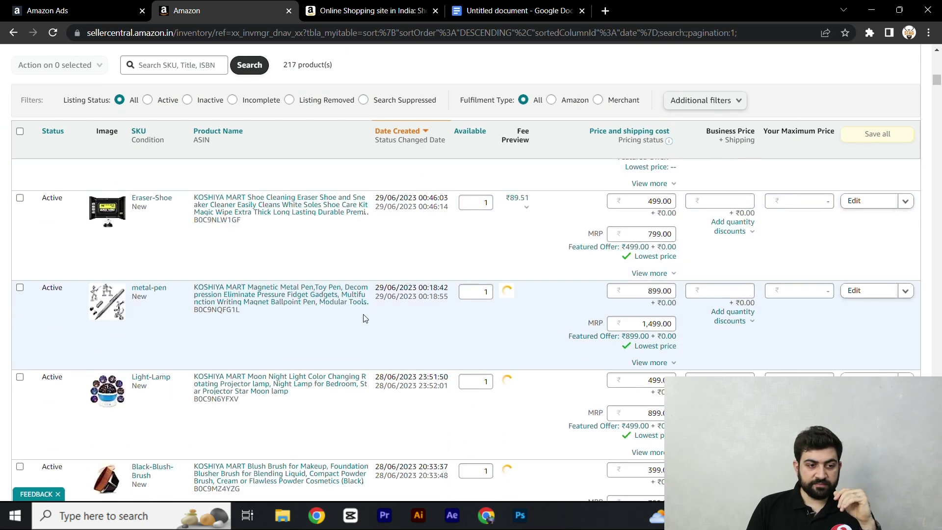
scroll(363, 315, "down", 12)
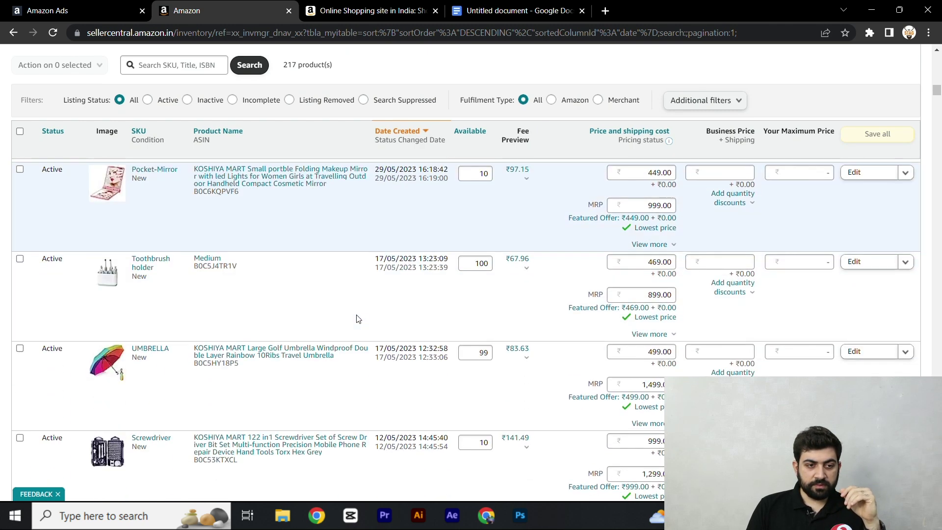
scroll(357, 320, "up", 1)
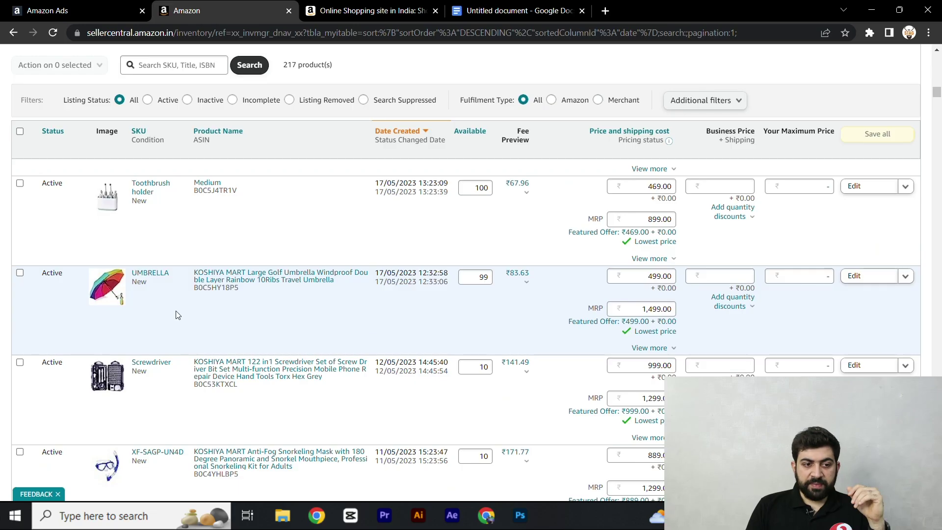
left_click(20, 274)
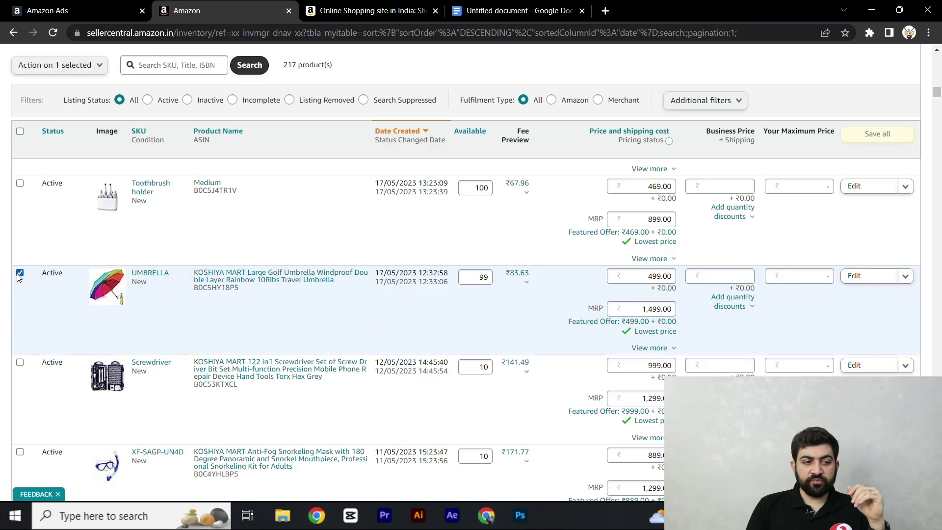
Open the umbrella listing for editing and clear its existing Search Terms in the keywords section.
left_click(875, 280)
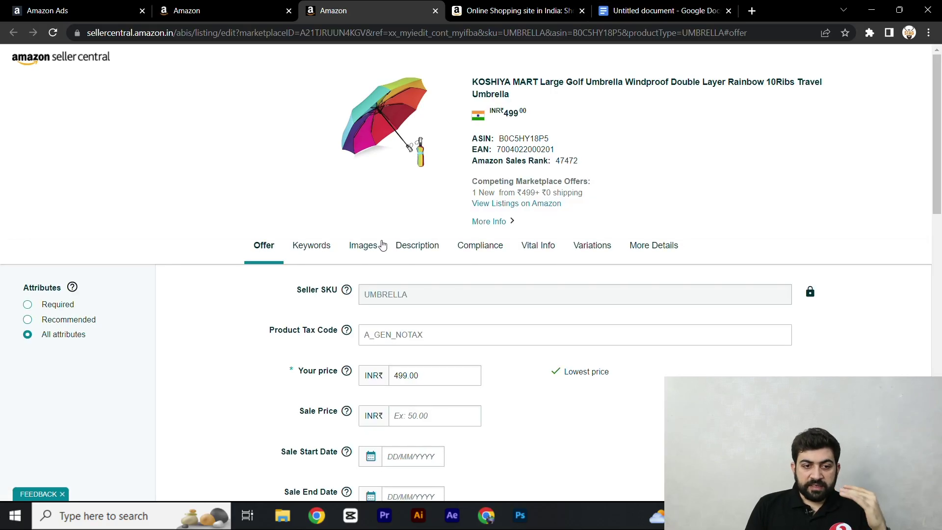
left_click(311, 248)
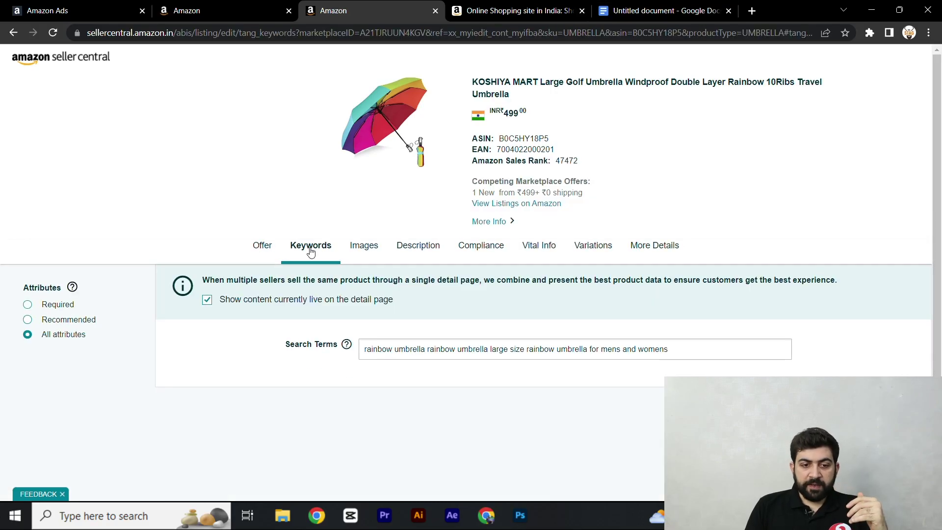
triple_click(387, 356)
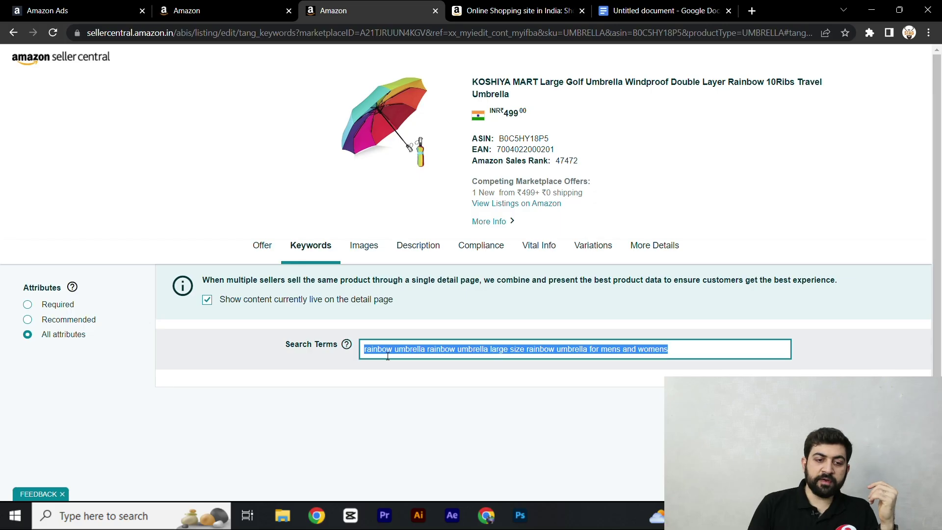
key("BackSpace")
Move the phrase "umbrella for men capsule" from the Google Docs keyword list into the listing's Search Terms.
left_click(632, 7)
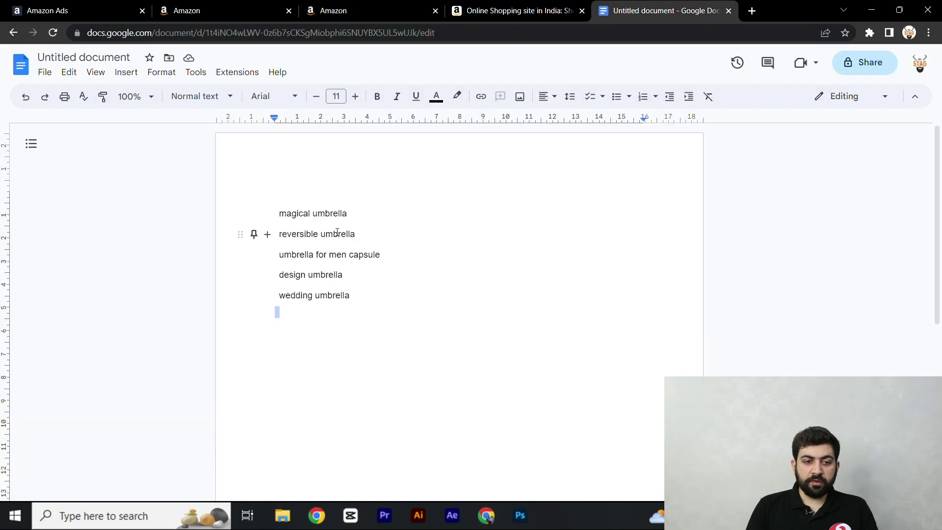
double_click(329, 213)
triple_click(325, 258)
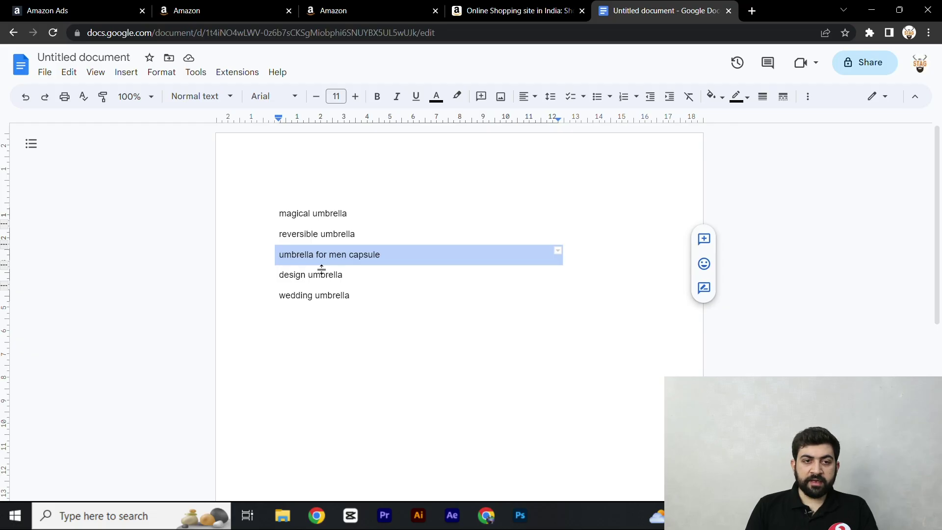
key("ctrl+x")
left_click(338, 10)
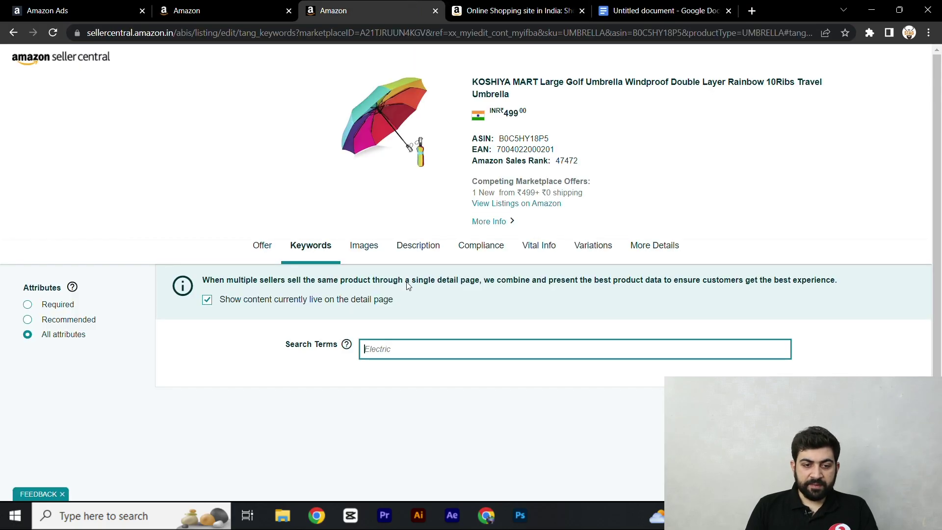
key("ctrl+v")
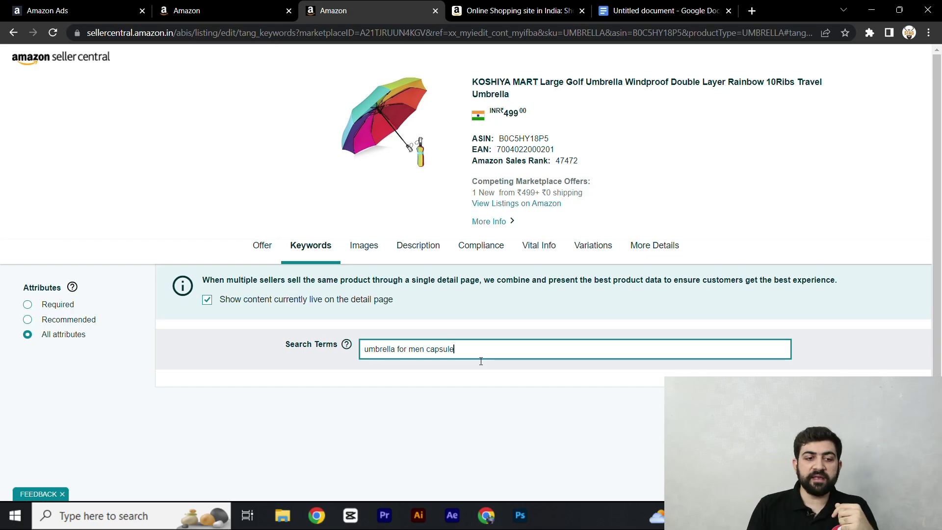
Go to the listing's description section and place the cursor at the end of the Product Description text.
left_click(261, 245)
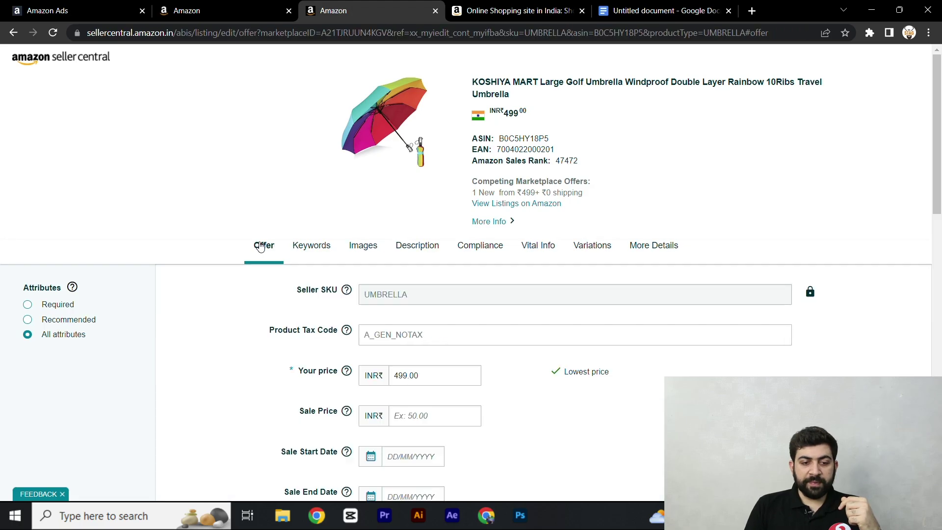
scroll(320, 265, "down", 3)
scroll(321, 265, "down", 10)
scroll(301, 270, "up", 12)
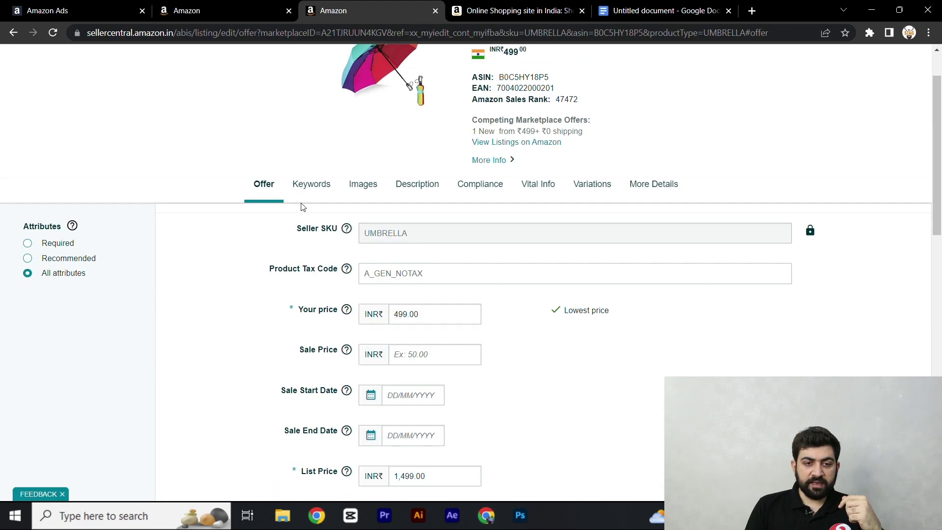
left_click(413, 185)
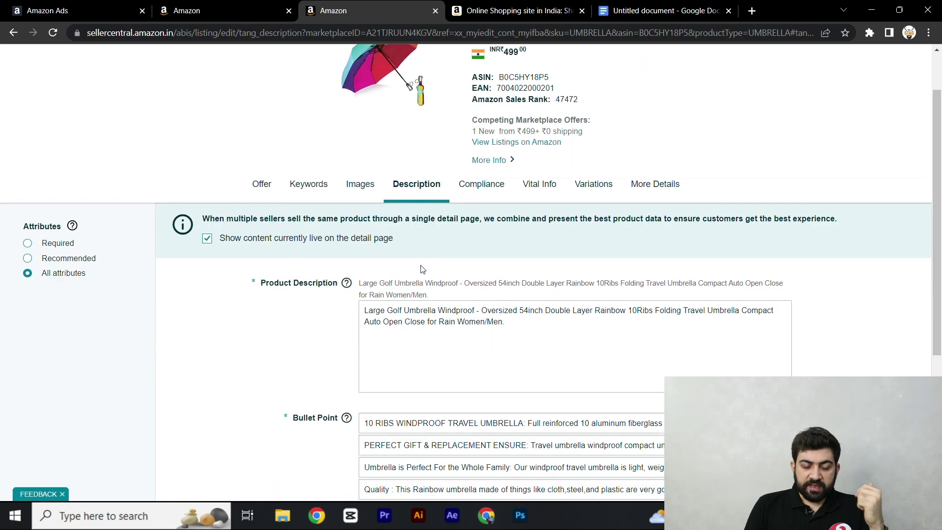
left_click(515, 323)
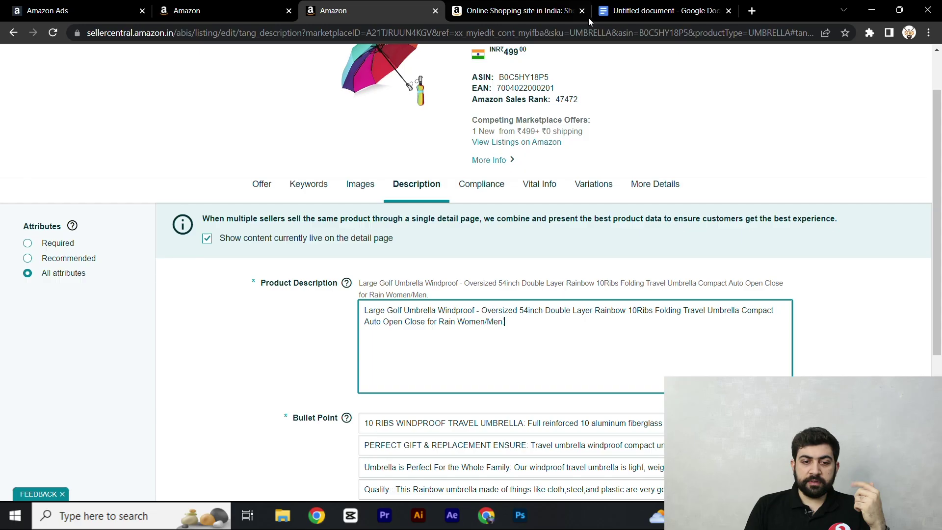
Move "magical umbrella" from the Google Docs keyword list to the end of the Product Description, followed by "for".
left_click(652, 8)
left_click(313, 216)
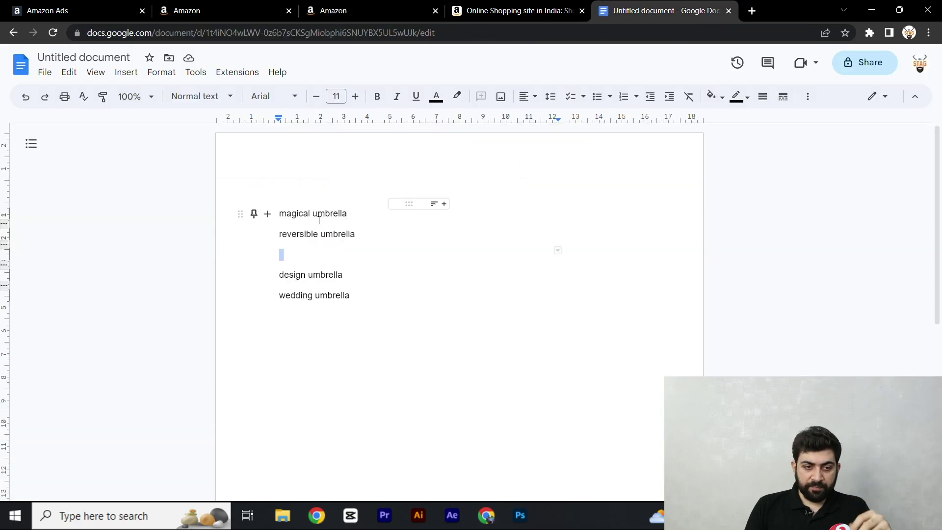
triple_click(319, 220)
key("ctrl+x")
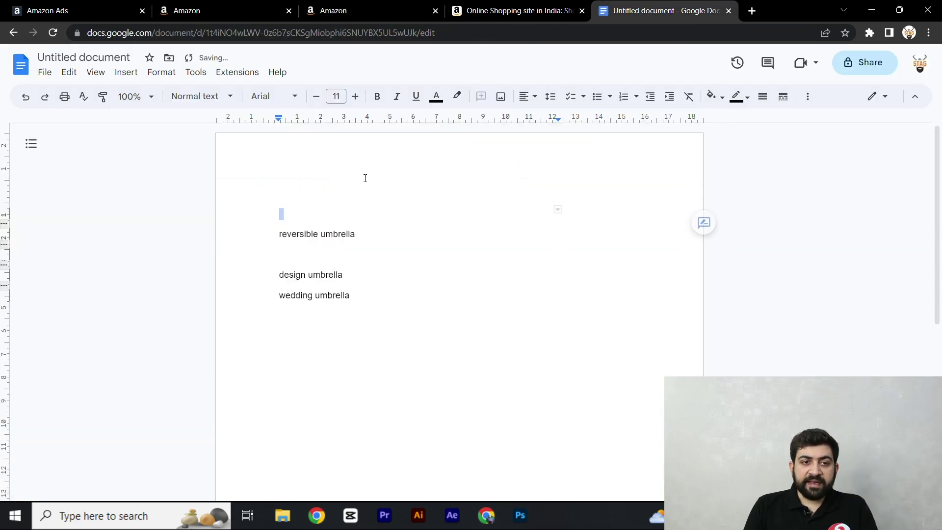
left_click(378, 9)
key("ctrl+v")
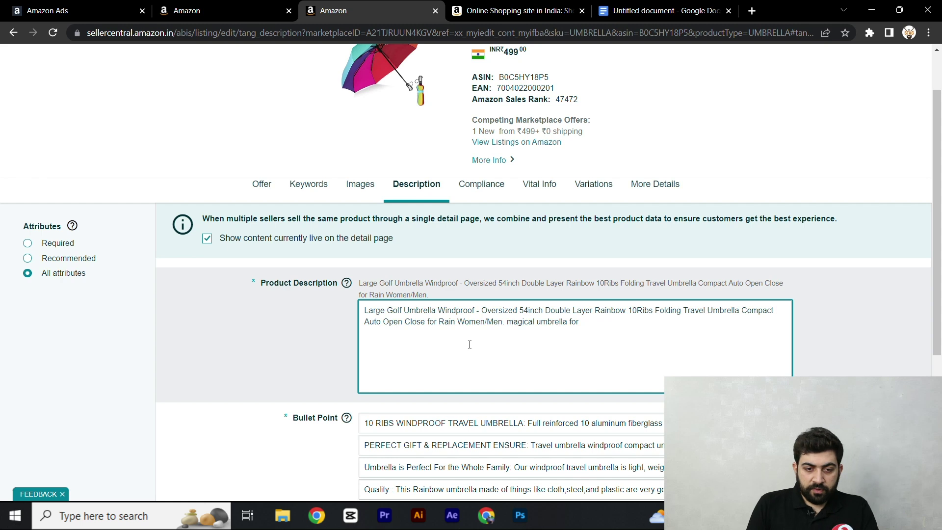
Copy "Women/Men" within the Product Description to complete the added phrase as "magical umbrella for Women/Men.".
left_click_drag(463, 327, 504, 327)
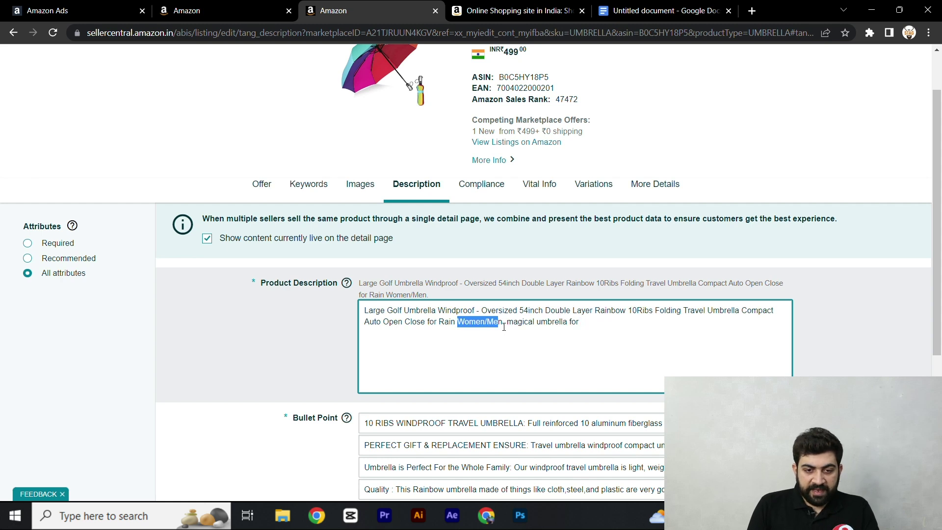
key("ctrl+c")
left_click(599, 333)
key("ctrl+v")
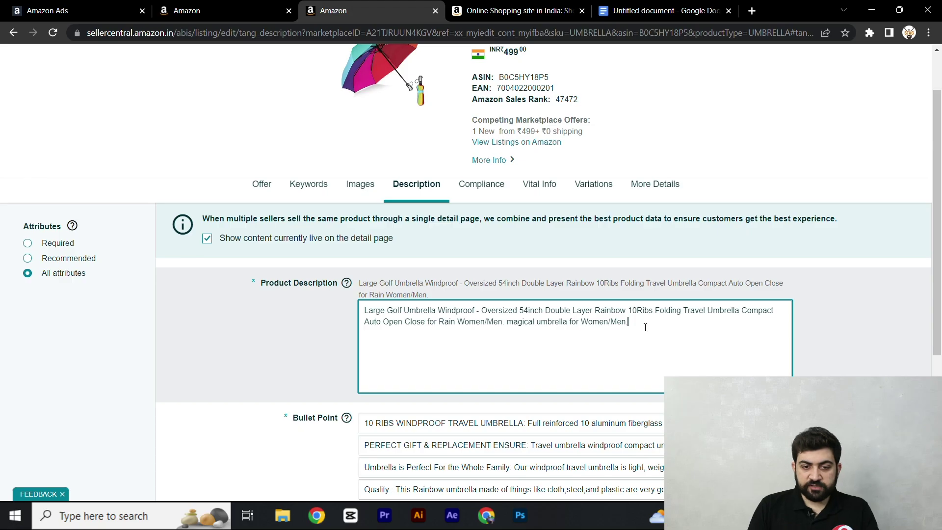
left_click_drag(506, 328, 629, 324)
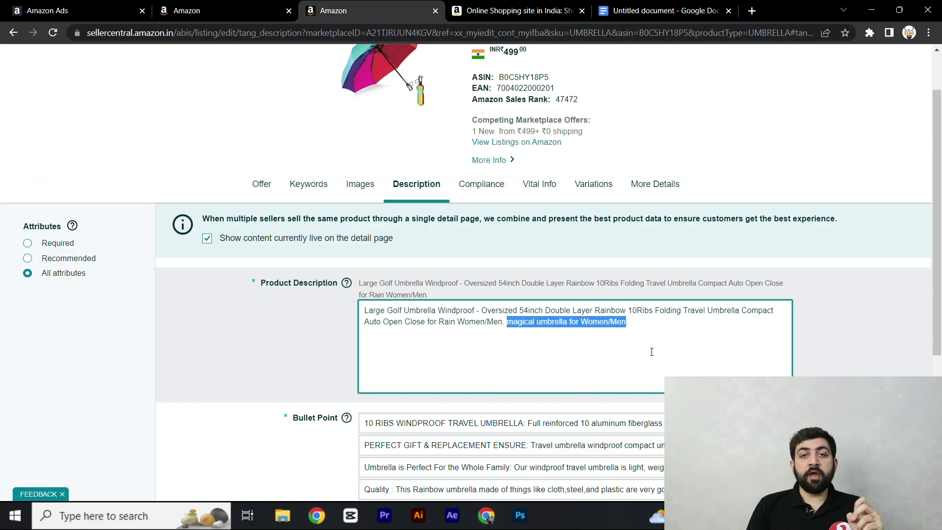
left_click(651, 350)
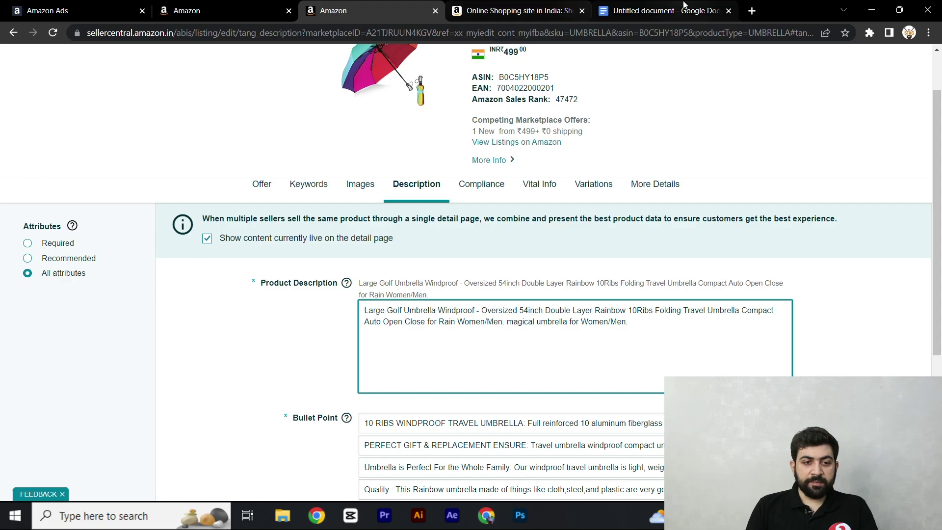
Move "design umbrella" from the Google Docs keyword list to the end of the Product Description and extend it with "for women".
left_click(662, 10)
triple_click(358, 280)
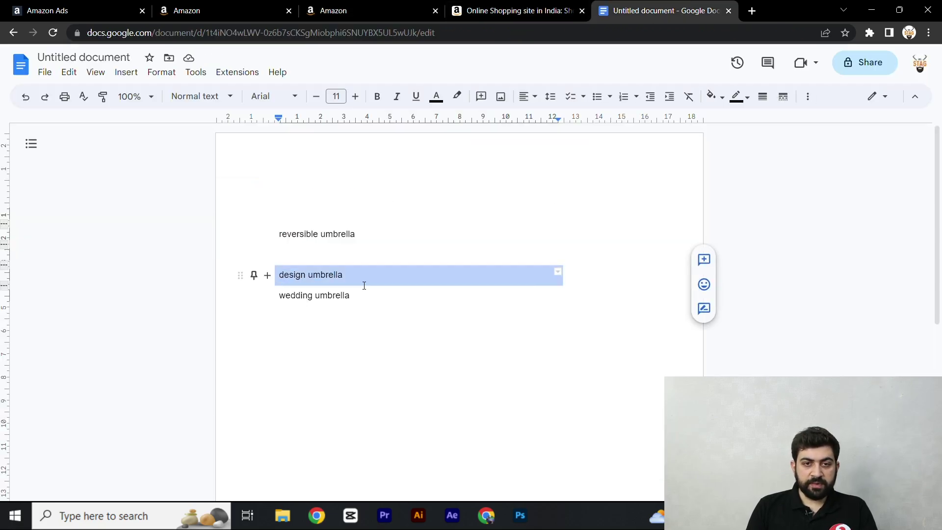
key("ctrl+x")
key("ctrl+3")
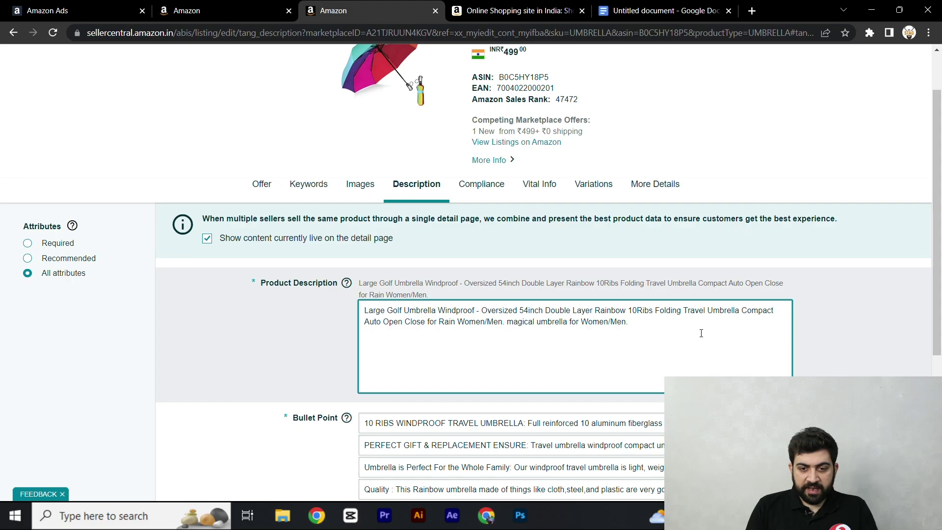
key("ctrl+v")
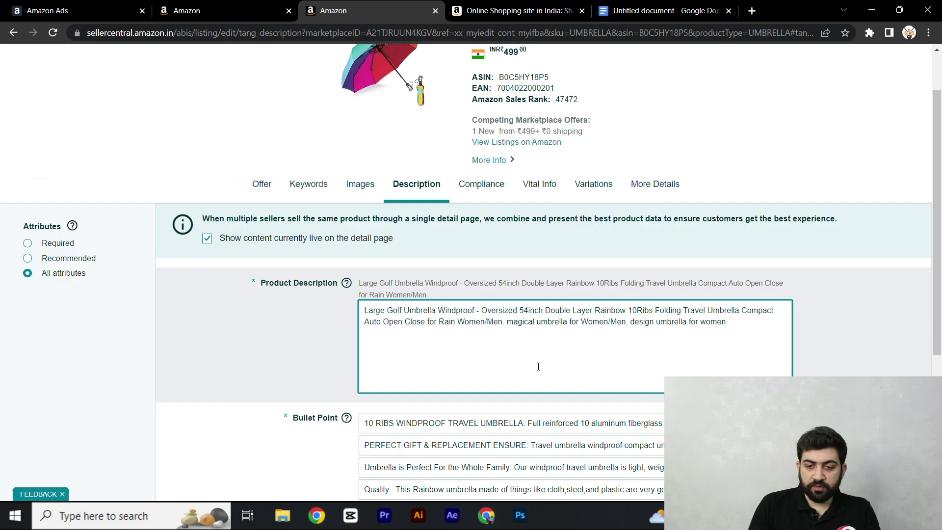
Move the word "reversible" from the keyword document into the last bullet point so it starts "This reversible umbrella", with single spacing.
left_click(642, 6)
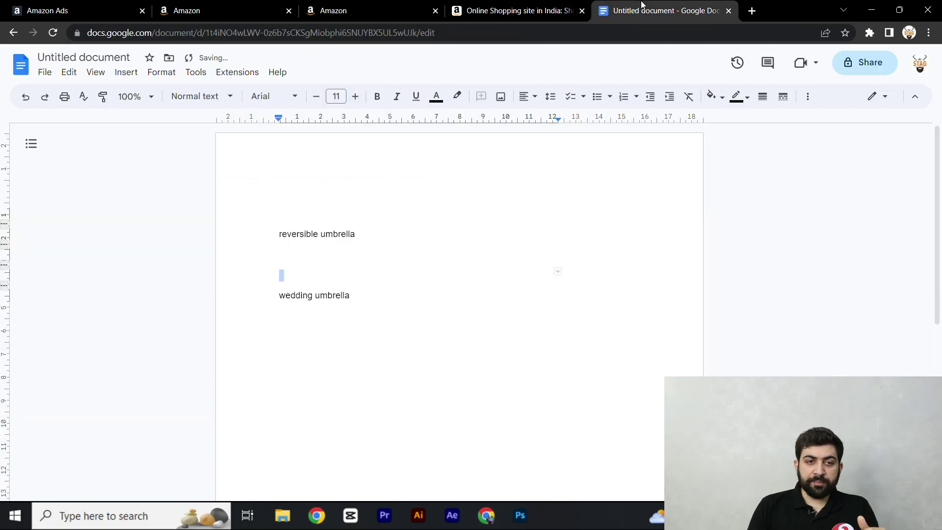
left_click(407, 10)
scroll(456, 137, "down", 4)
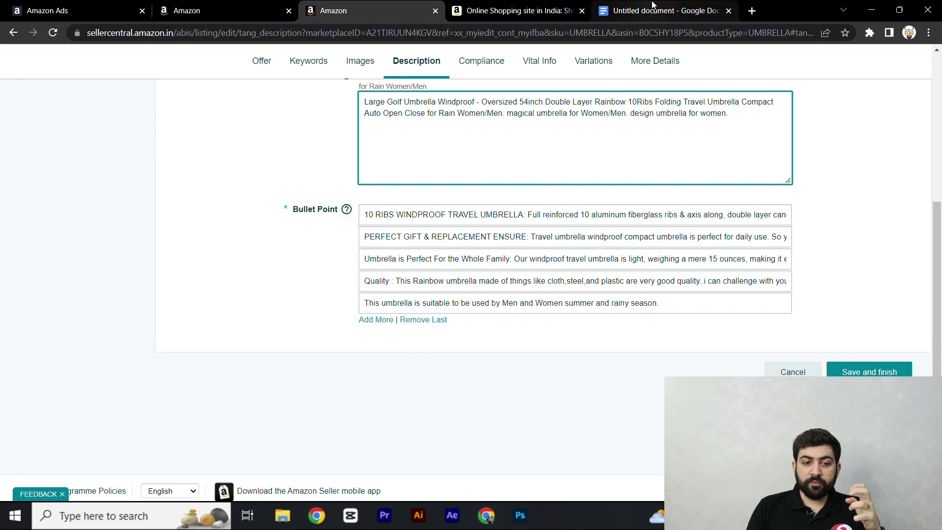
left_click(652, 4)
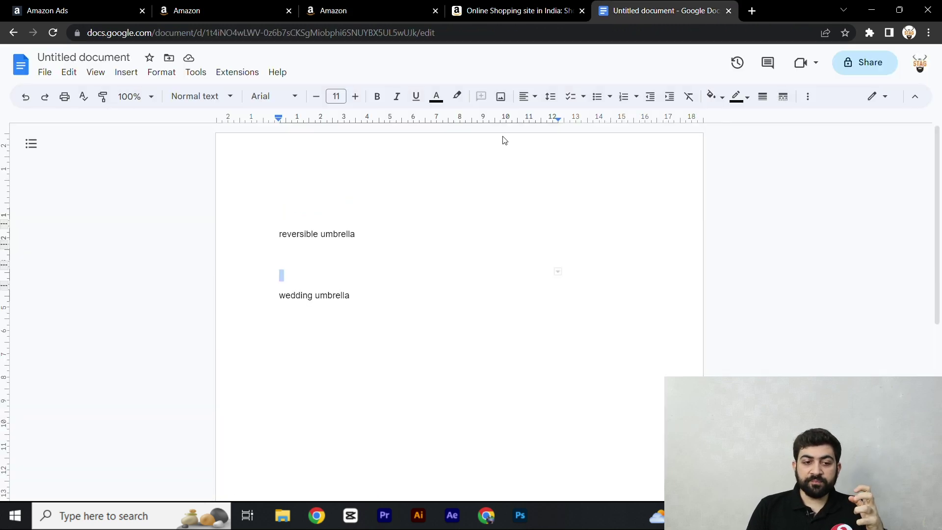
double_click(298, 236)
key("ctrl+x")
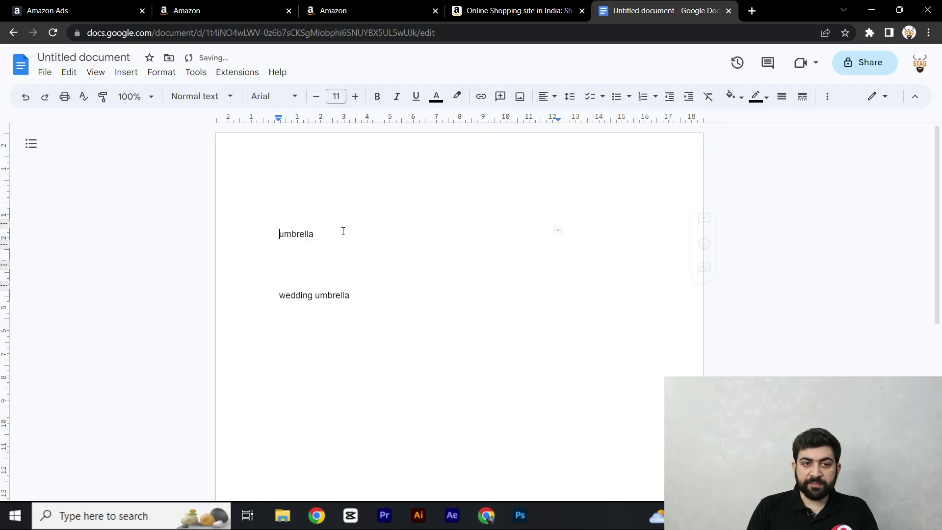
left_click(347, 4)
left_click(379, 304)
key("ctrl+v")
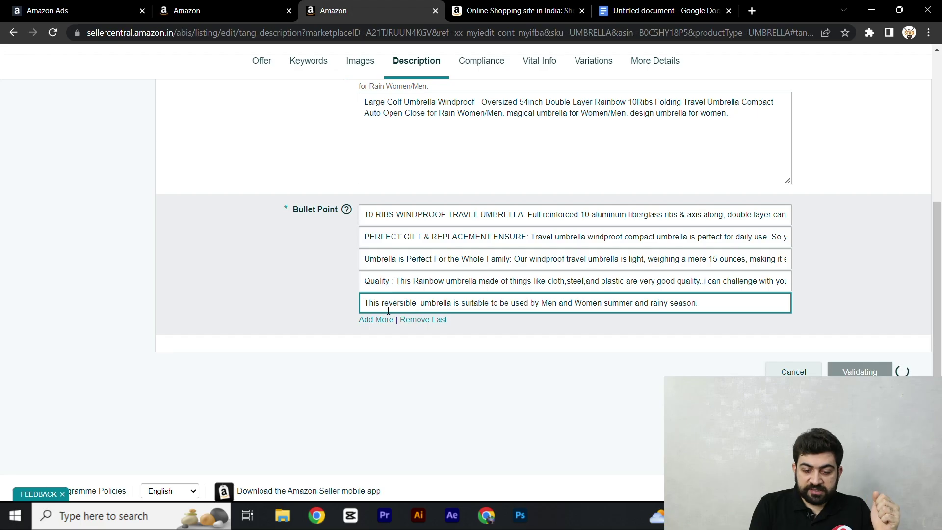
key("BackSpace")
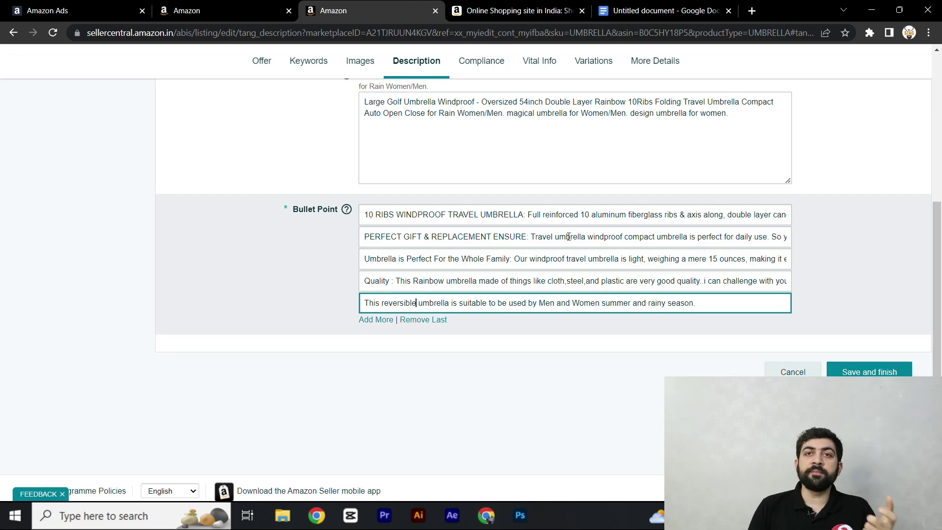
Remove the leftover word "umbrella" above "wedding umbrella" in the Google Docs keyword list.
left_click(662, 10)
double_click(309, 244)
key("ctrl+x")
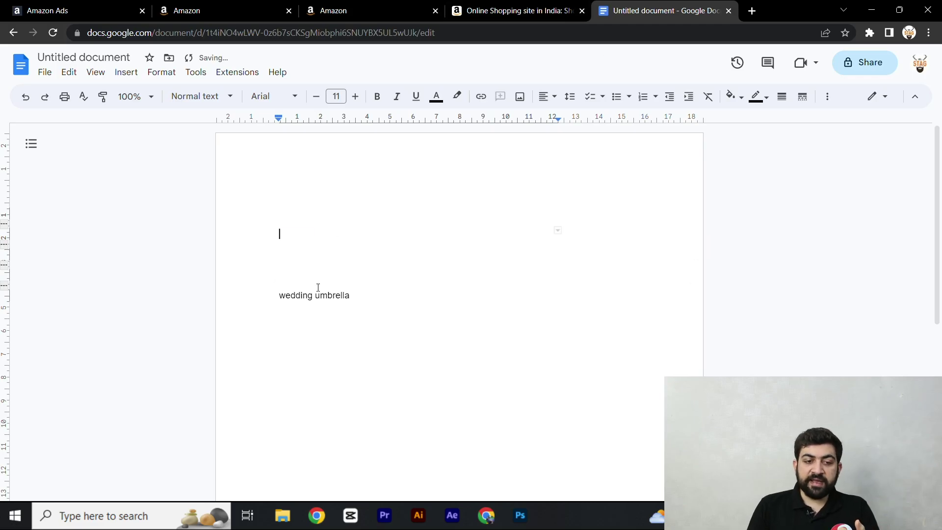
Remove "wedding" from the keyword document and add it, capitalised as "Wedding", at the start of the third bullet point before "Umbrella is Perfect".
double_click(304, 295)
left_click(461, 6)
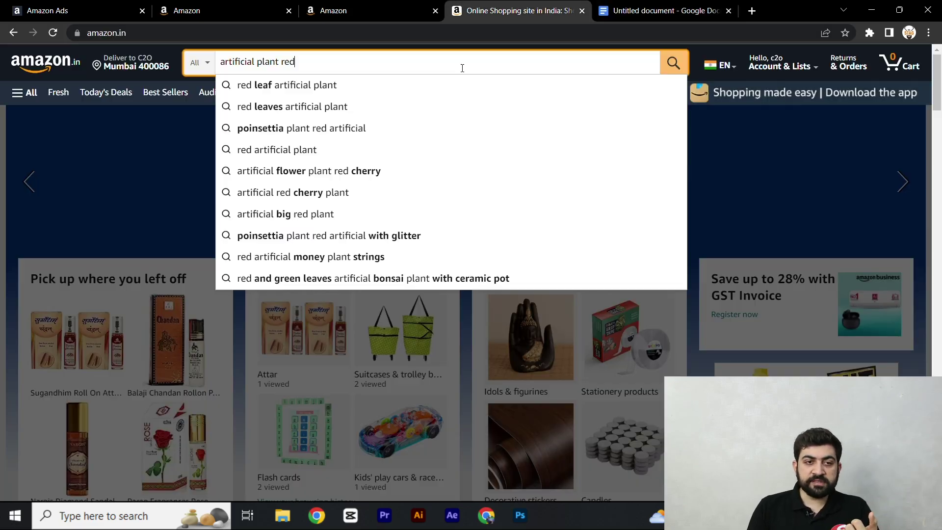
left_click(378, 5)
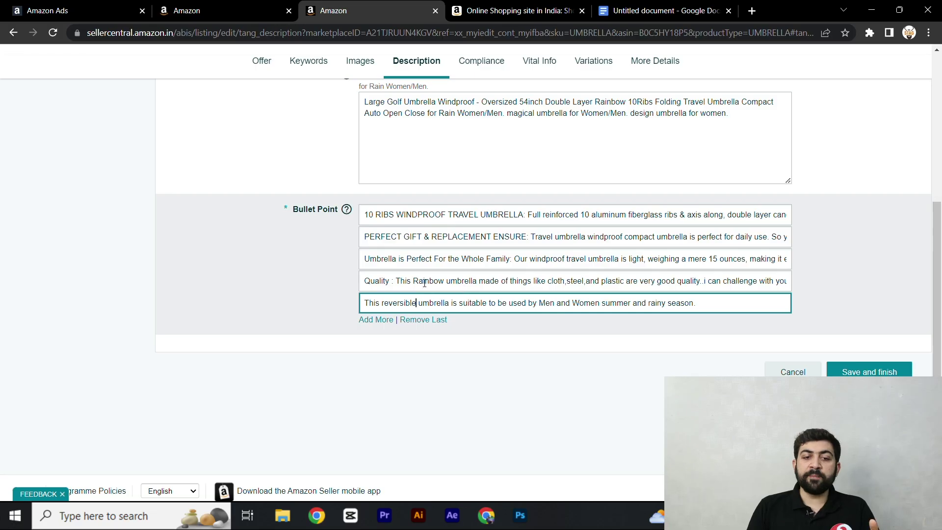
left_click(464, 283)
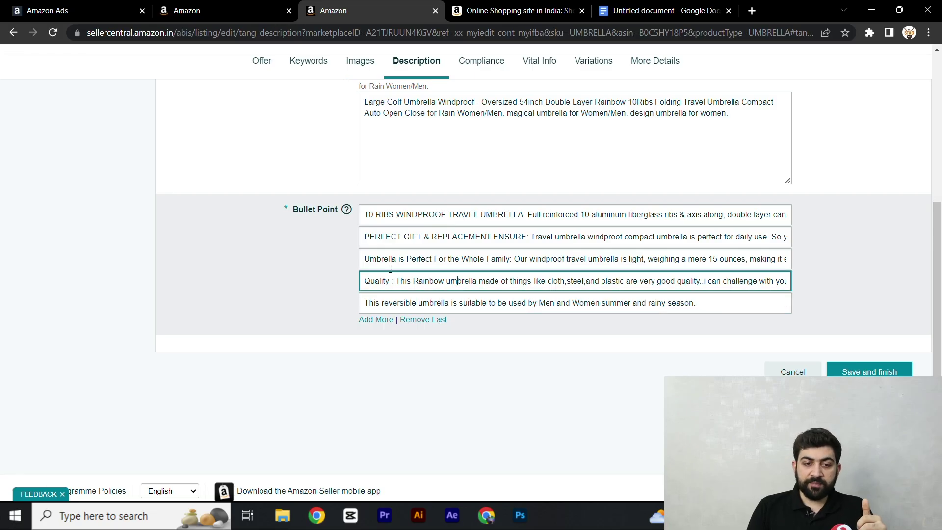
left_click(363, 259)
left_click(663, 10)
key("BackSpace")
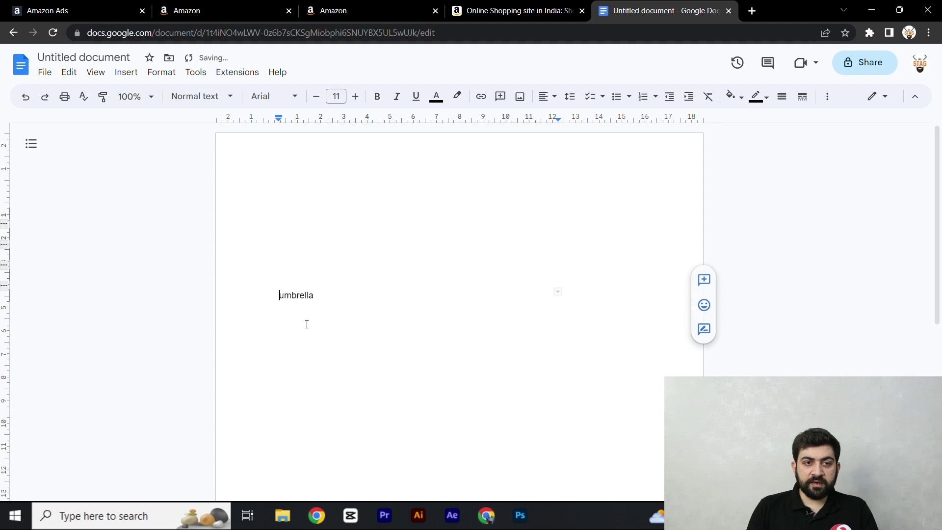
left_click(405, 6)
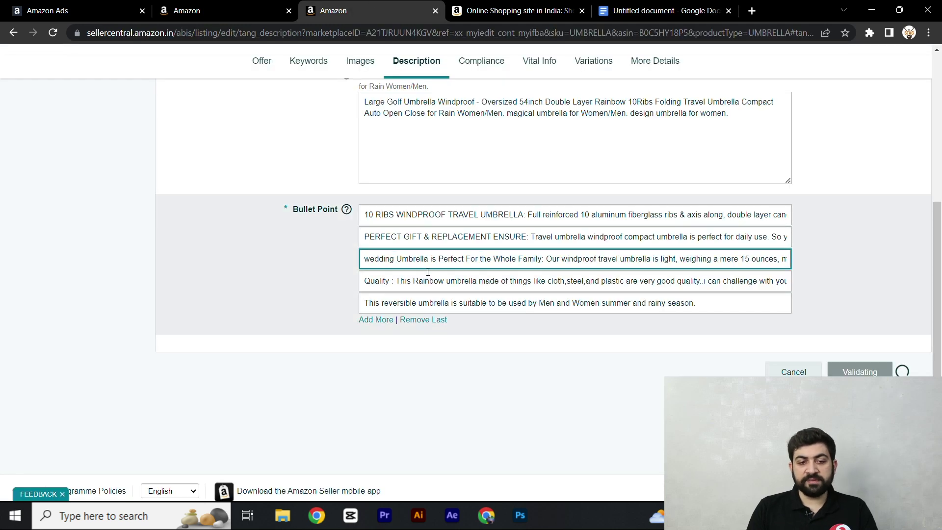
key("Home")
key("shift+Right")
type("W")
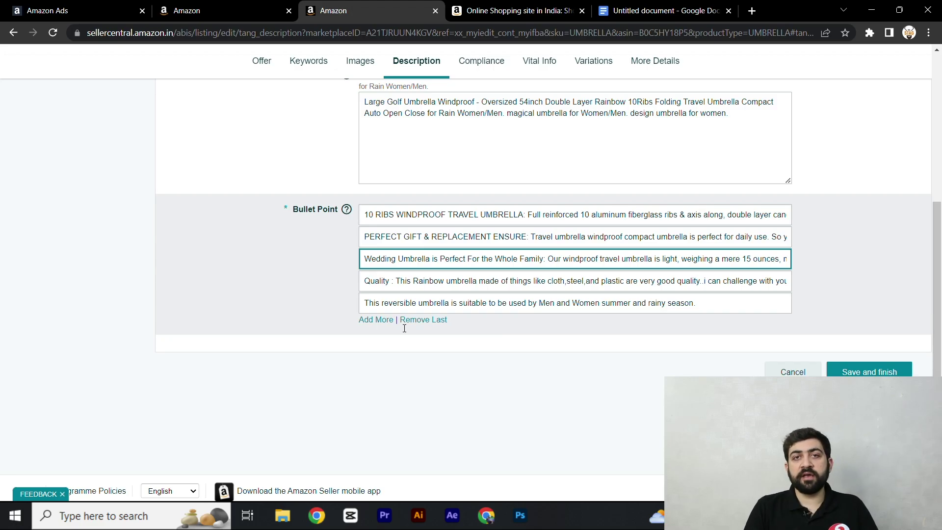
Save and submit the umbrella listing changes, close the confirmation, and switch to the Amazon shopping site.
left_click(869, 372)
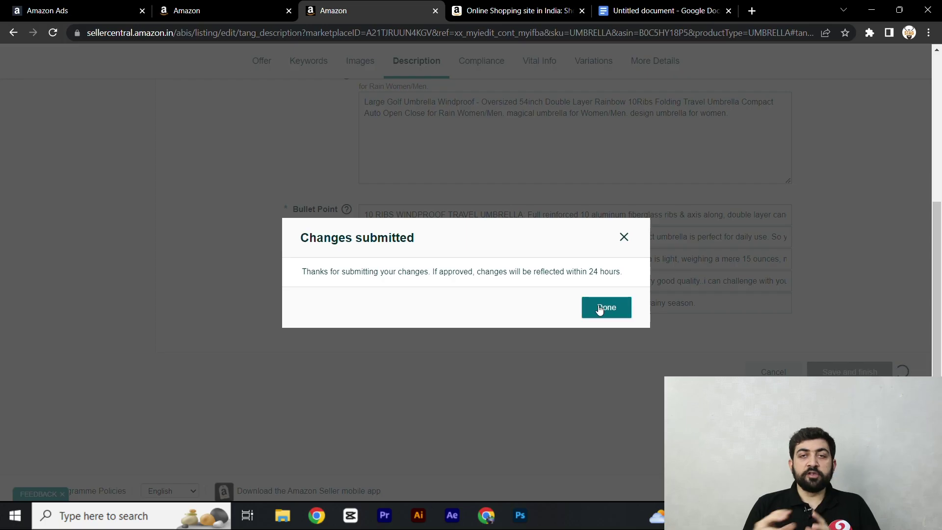
left_click(601, 308)
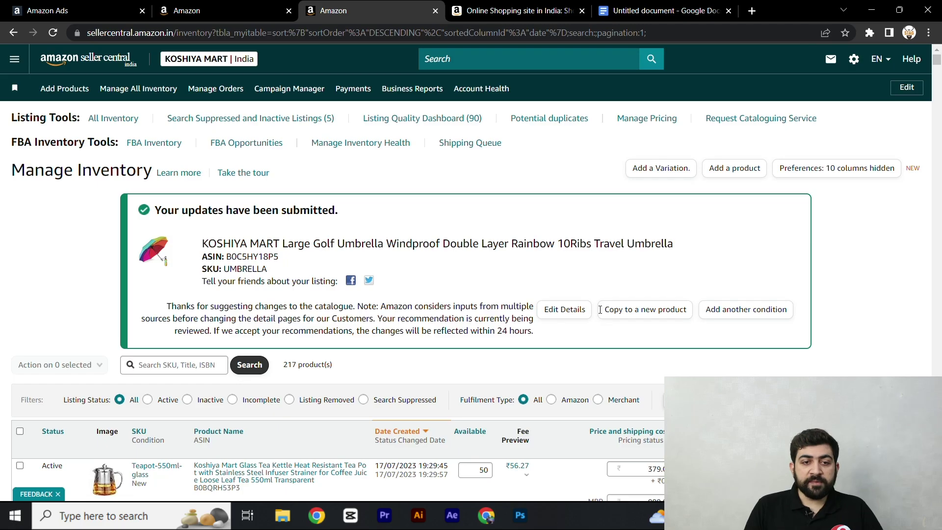
left_click(506, 7)
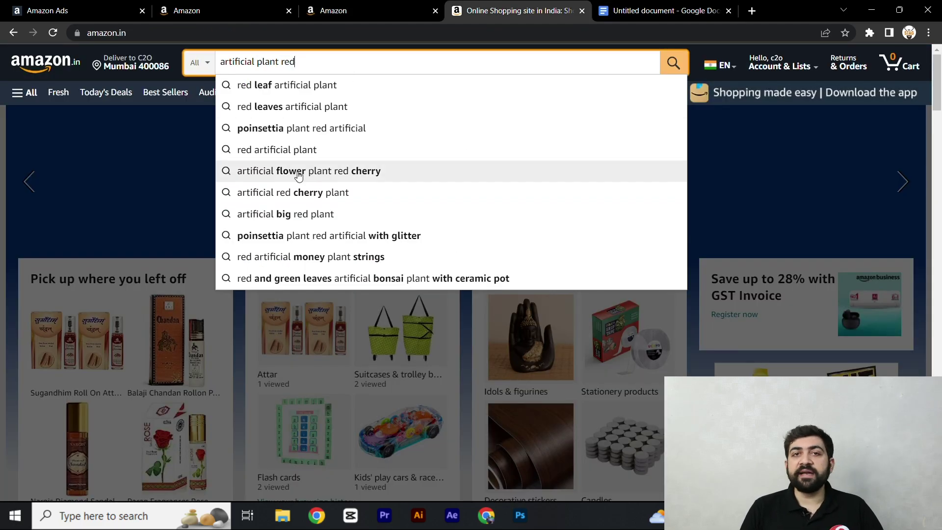